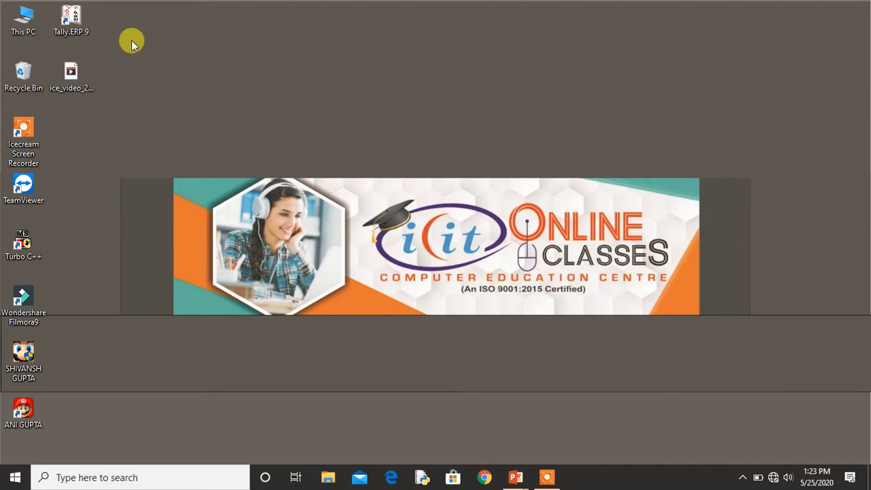
Launch Tally.ERP 9 from the desktop
click(76, 23)
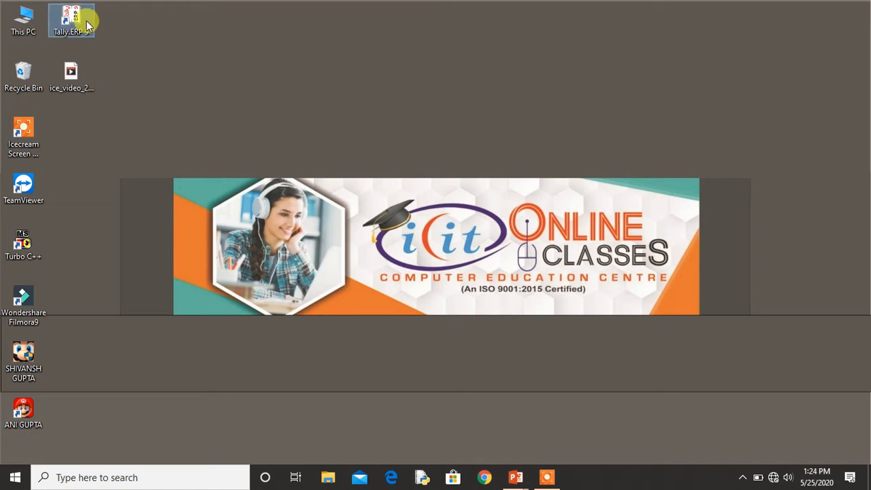
click(150, 58)
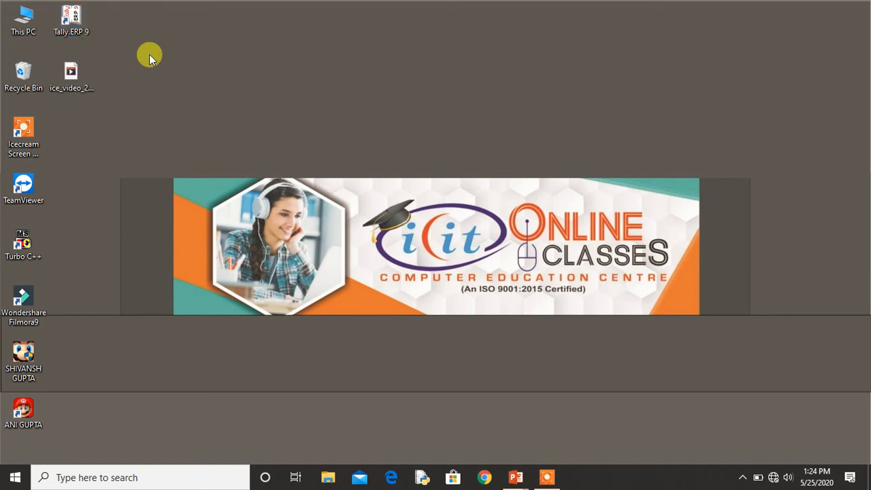
right_click(85, 26)
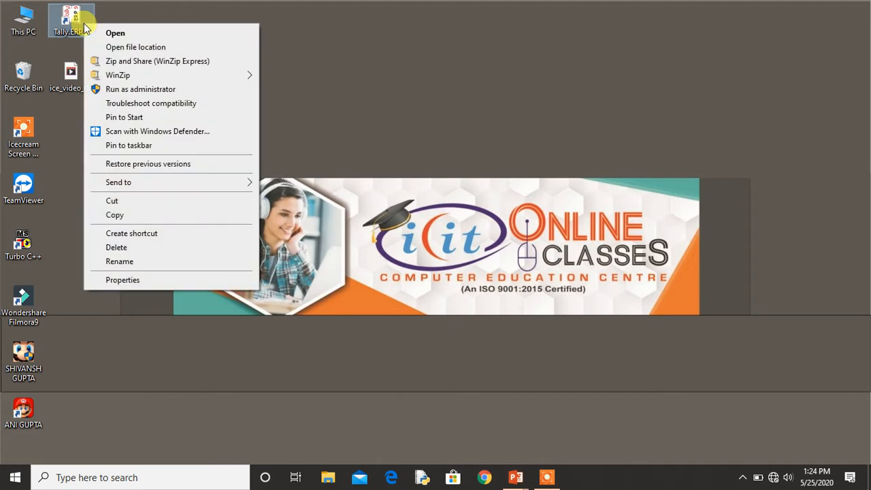
click(104, 31)
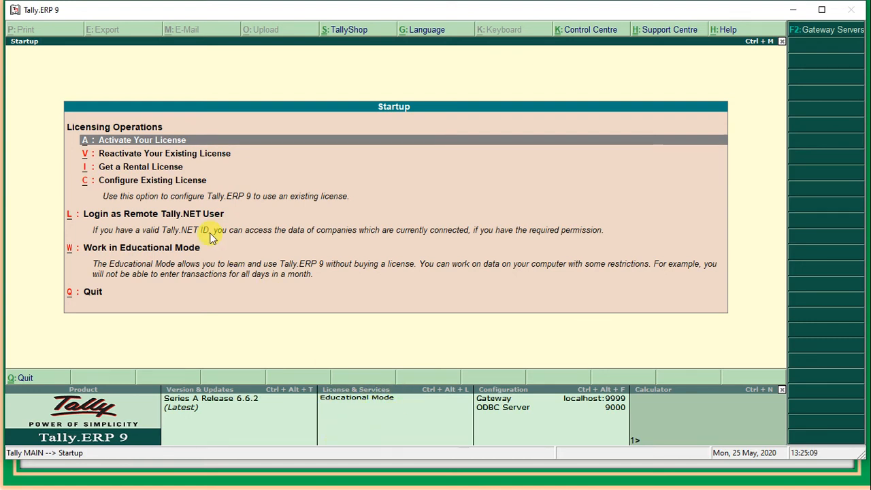
Choose to work in Educational Mode at startup
key(Down)
key(Down)
key(Down)
key(Down)
key(Down)
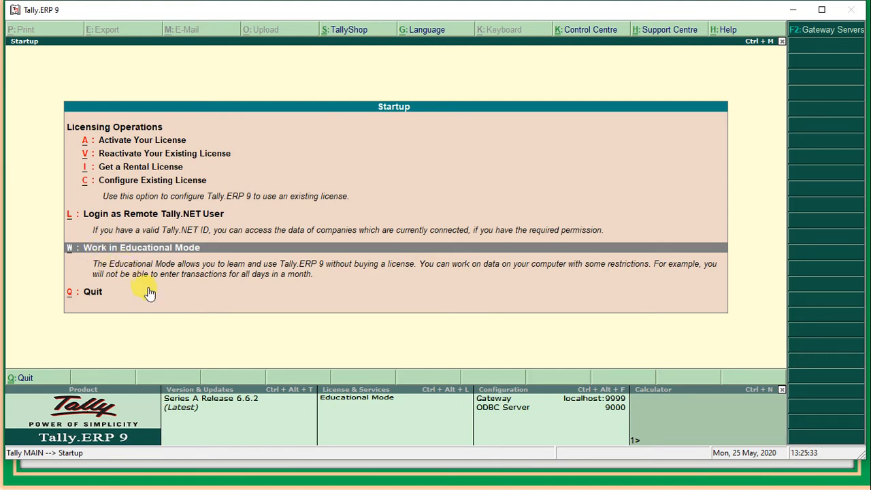
key(Return)
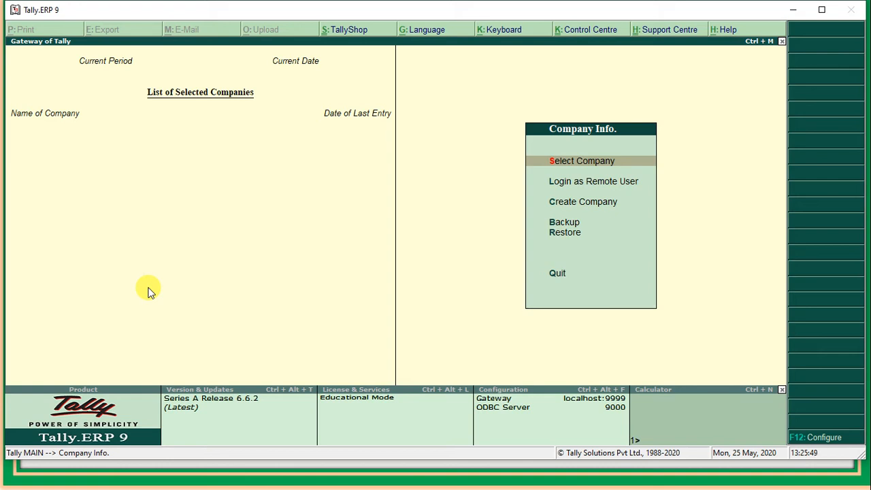
Open the Create Company form from Company Info
key(Down)
key(Down)
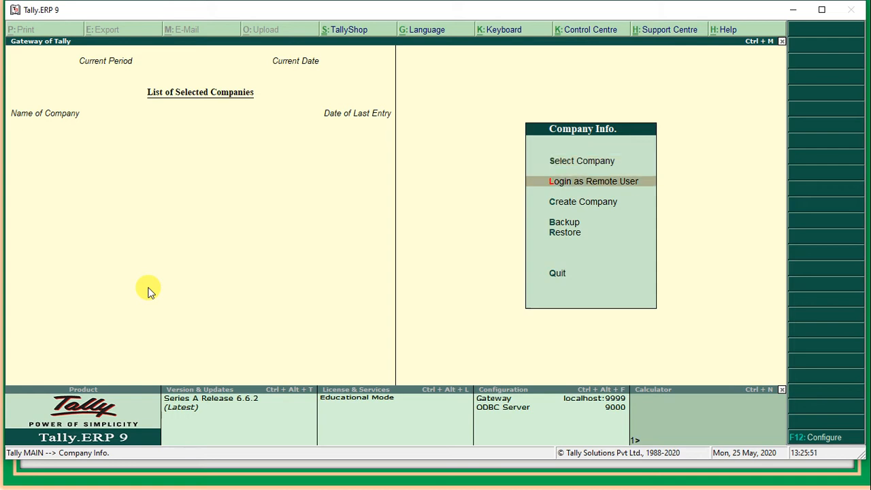
key(Down)
key(Down)
key(Up)
key(Up)
key(Up)
key(Up)
key(Up)
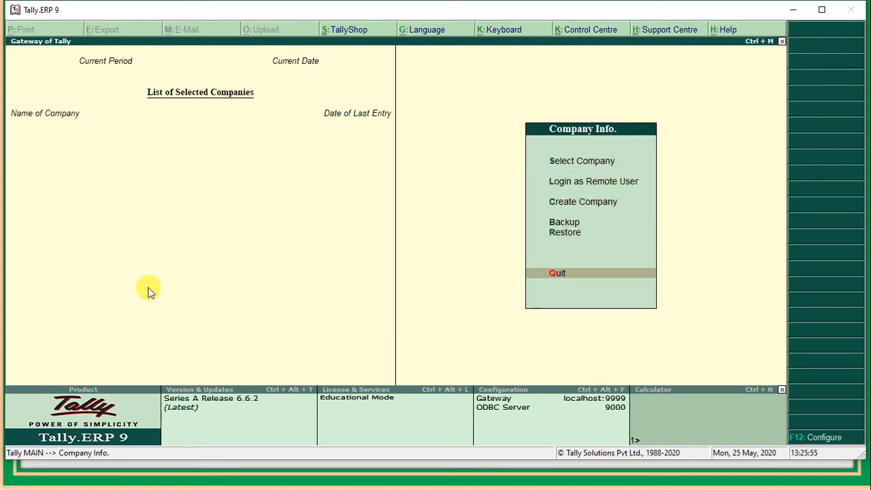
key(Up)
key(Up)
key(Up)
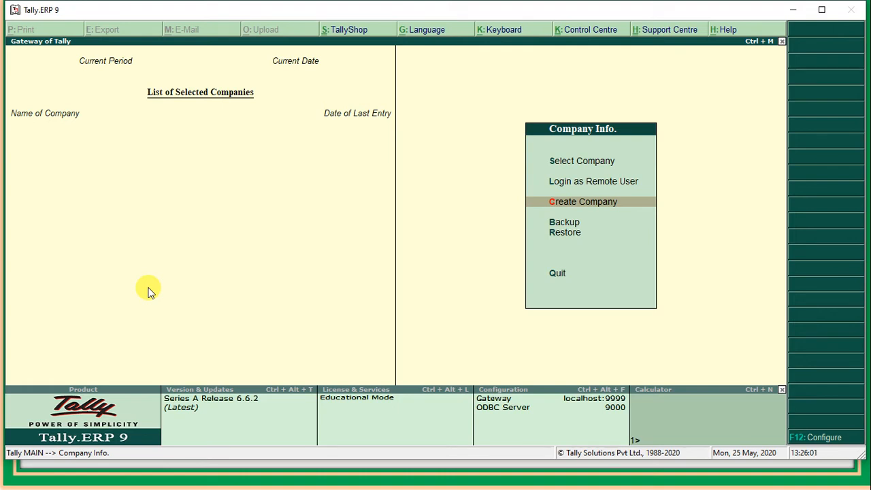
key(Down)
key(Up)
key(Return)
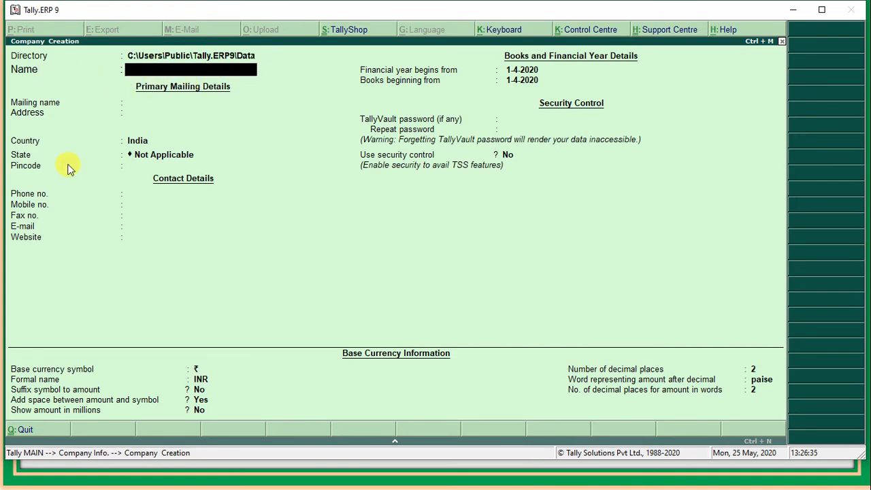
Name the company AAA Computer Shop and accept the same text as its mailing name
text(AAA)
text(Computer Shop)
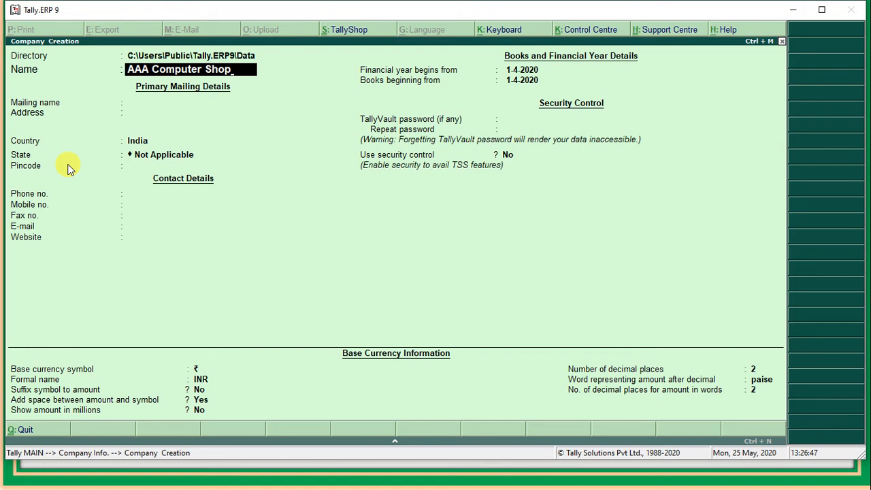
key(Return)
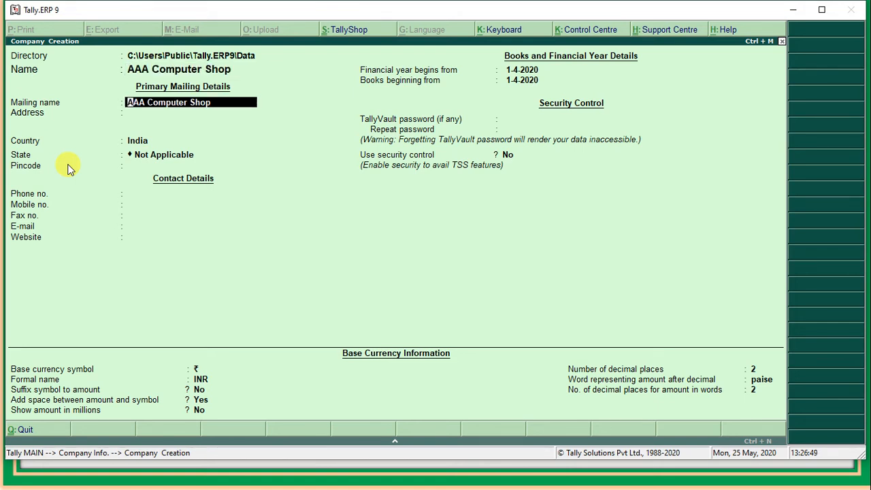
key(Return)
Enter the company's postal address on three lines: locality, city and postal code
text(Civi)
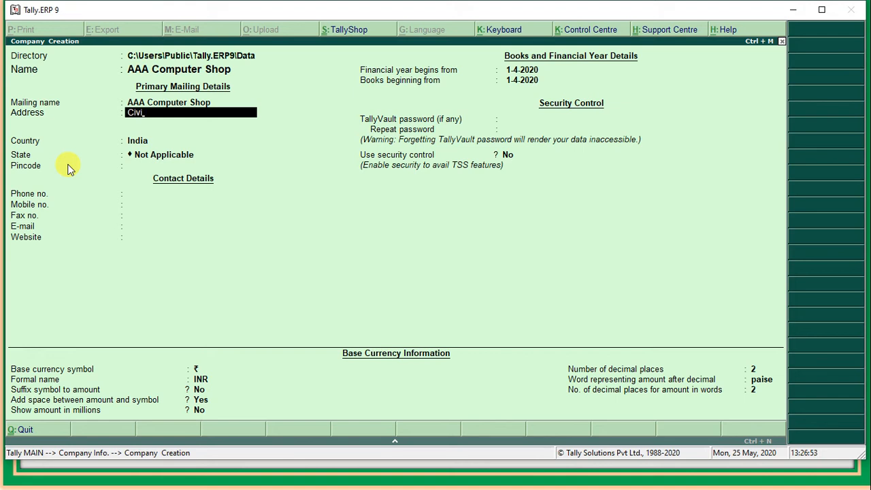
text(l Line)
key(Return)
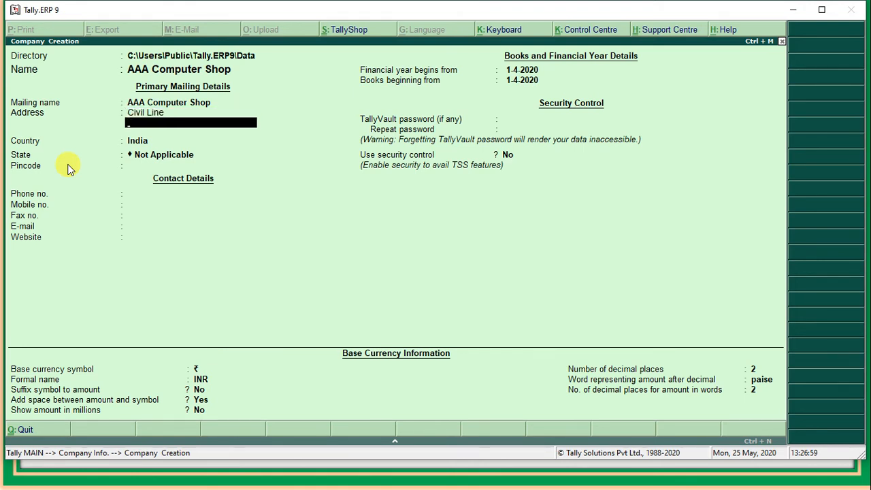
text(Gonda)
key(Return)
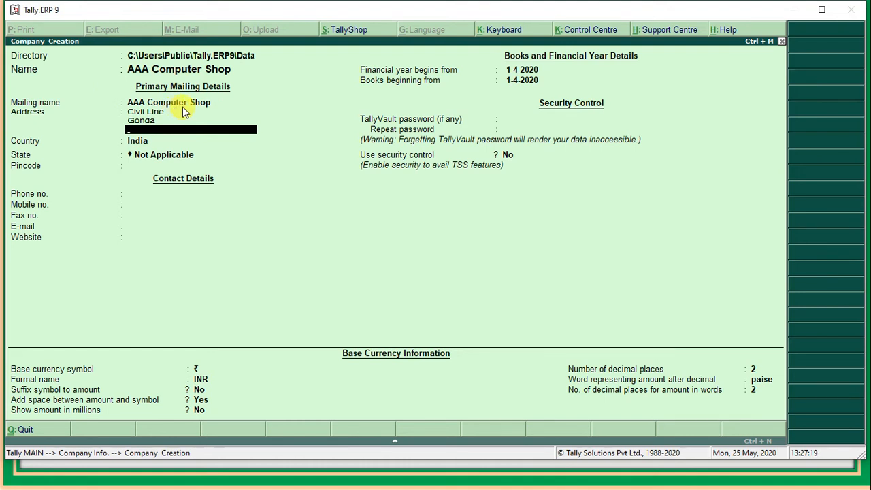
text(27100)
key(Return)
key(Return)
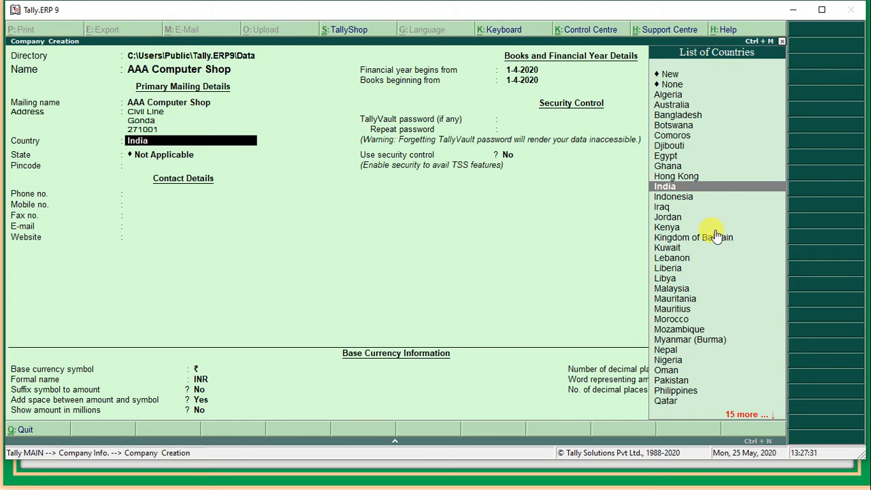
Keep India as the country, choose Uttar Pradesh as the state and enter the company's pincode
key(Return)
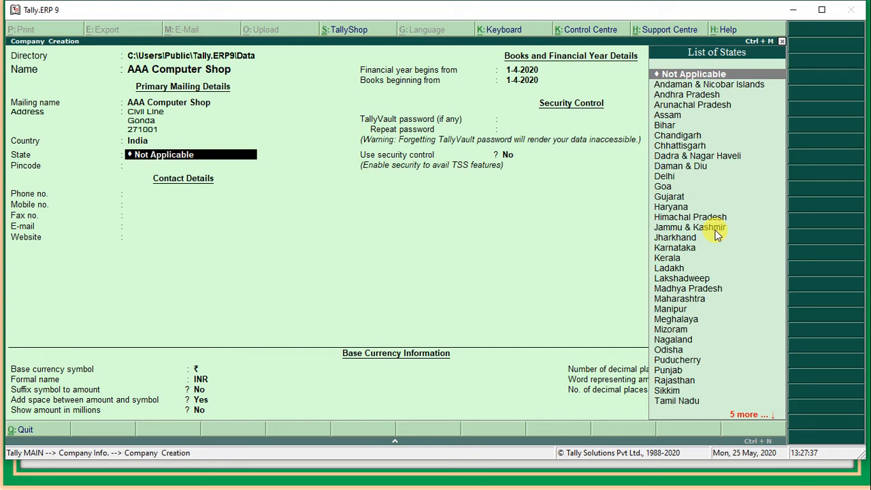
text(U)
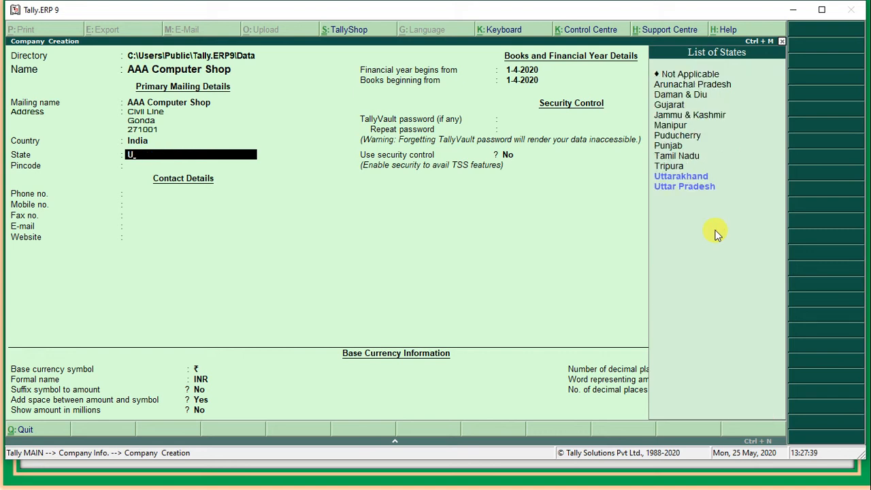
key(Down)
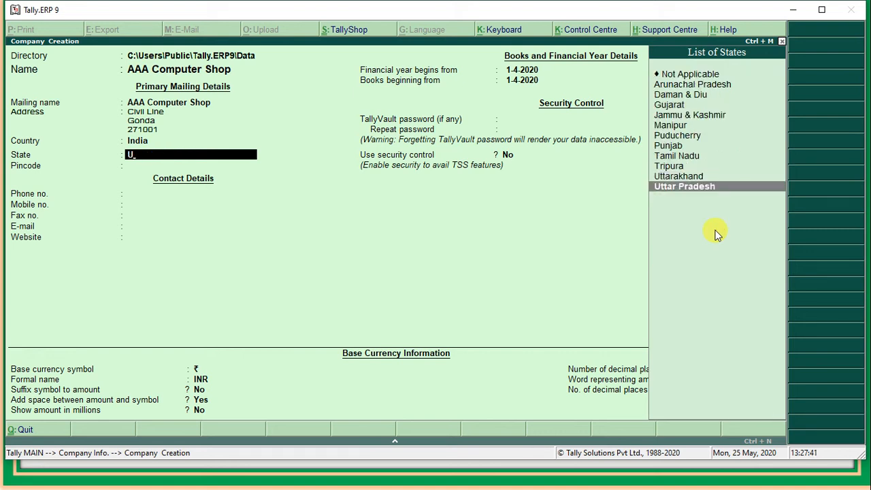
key(Return)
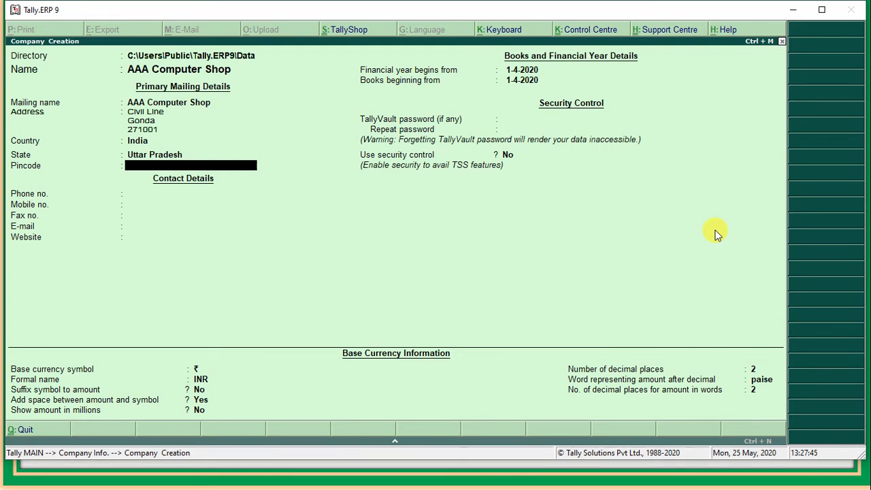
text(271001)
key(Return)
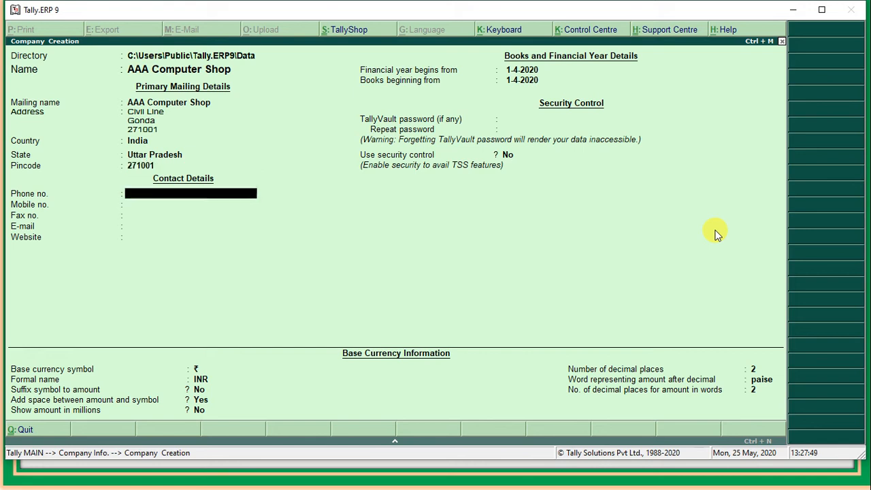
Enter the company's mobile number, leaving the phone, fax, e-mail and website fields blank
key(Return)
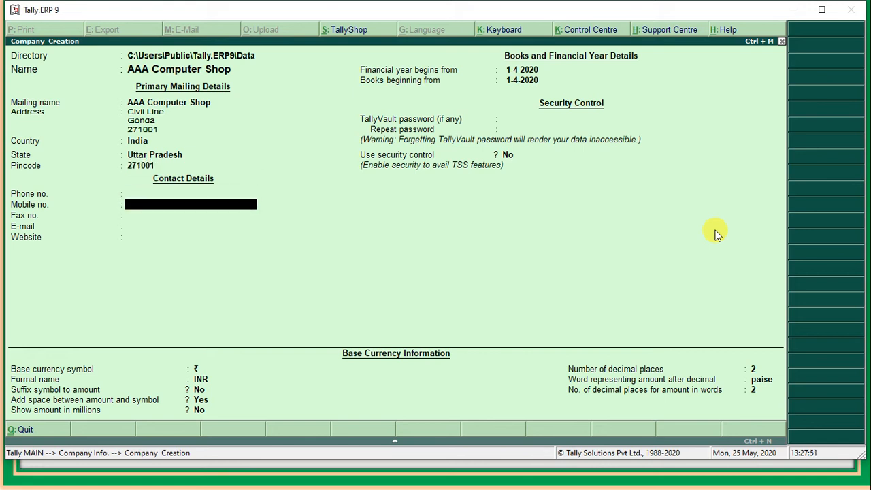
text(98389775)
key(Return)
key(Return)
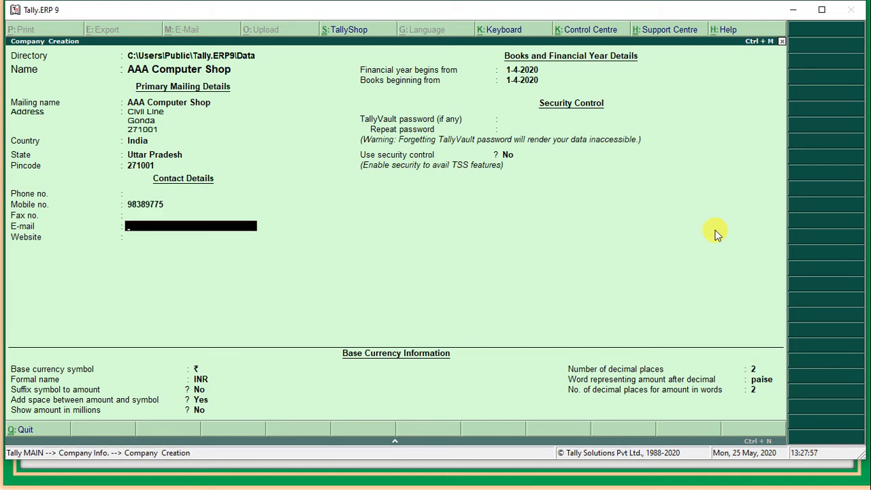
key(Return)
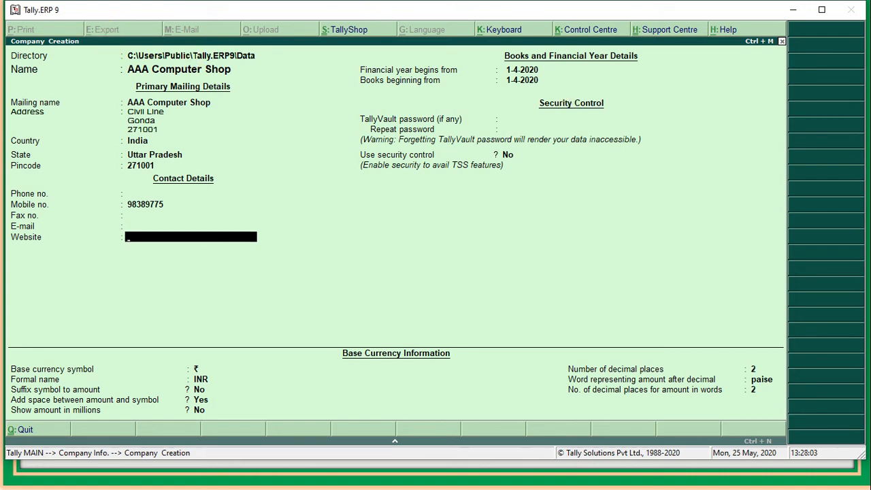
key(Return)
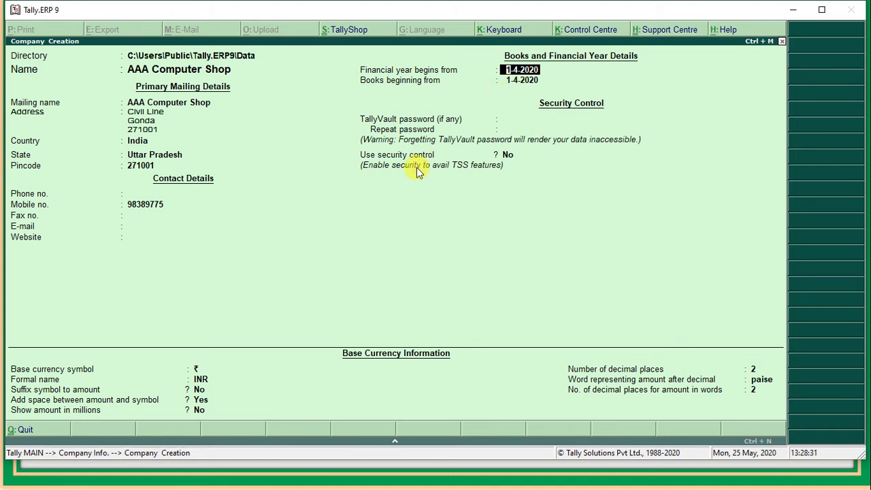
Accept 1-4-2020 as the start of the financial year and books, leaving the TallyVault password blank
key(Return)
key(Return)
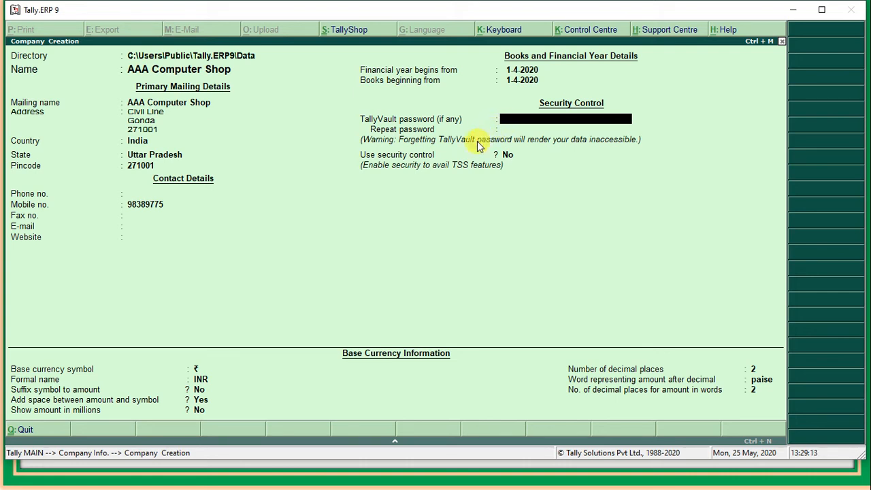
key(Return)
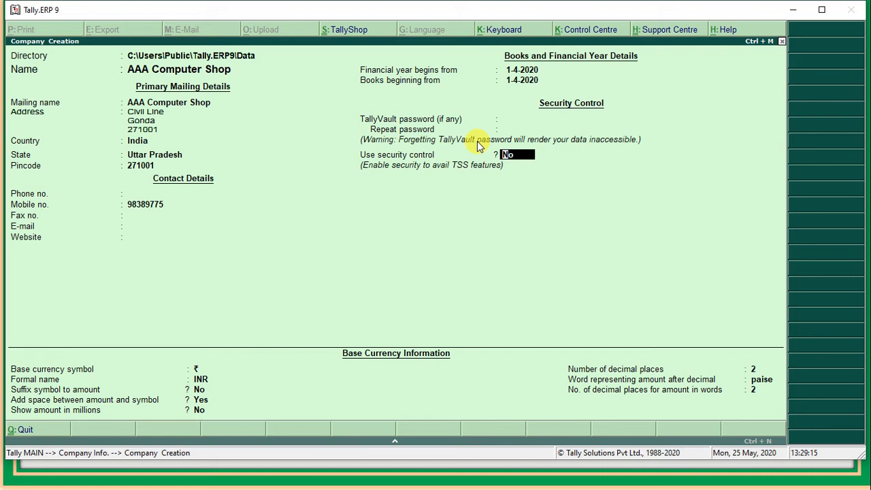
text(y)
key(Return)
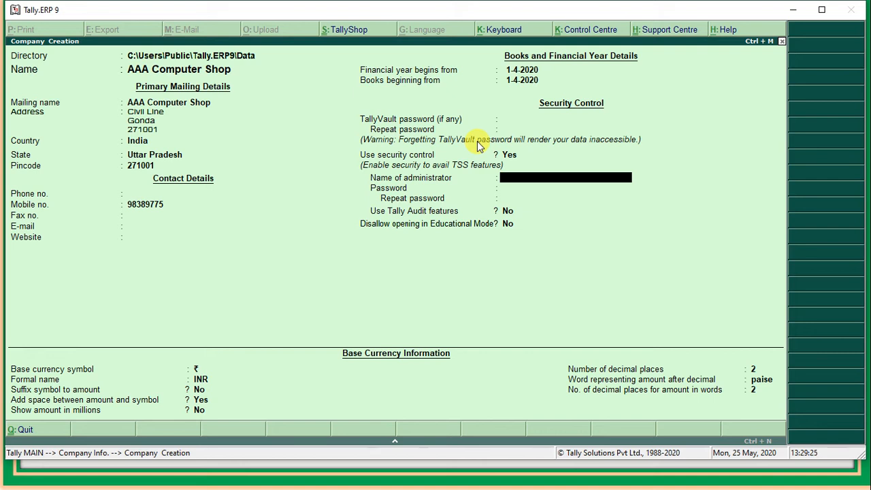
key(BackSpace)
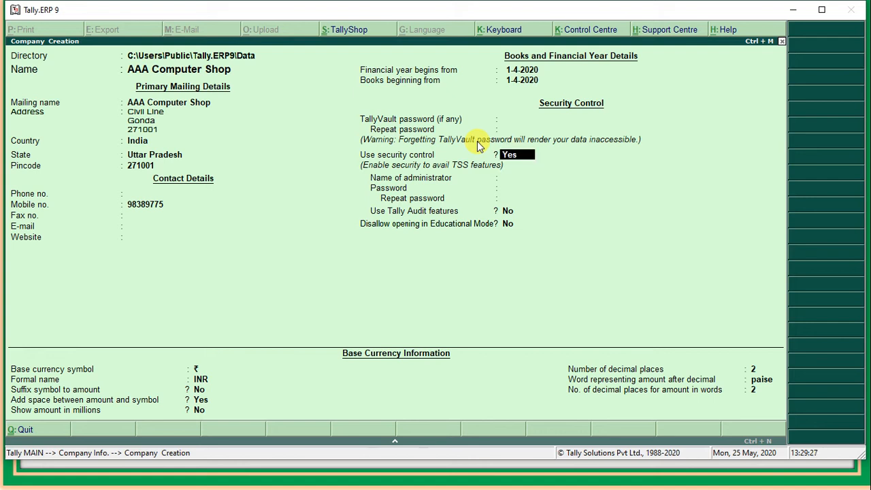
Set Use security control to No and accept the default INR base currency settings to create the company
text(n)
key(Return)
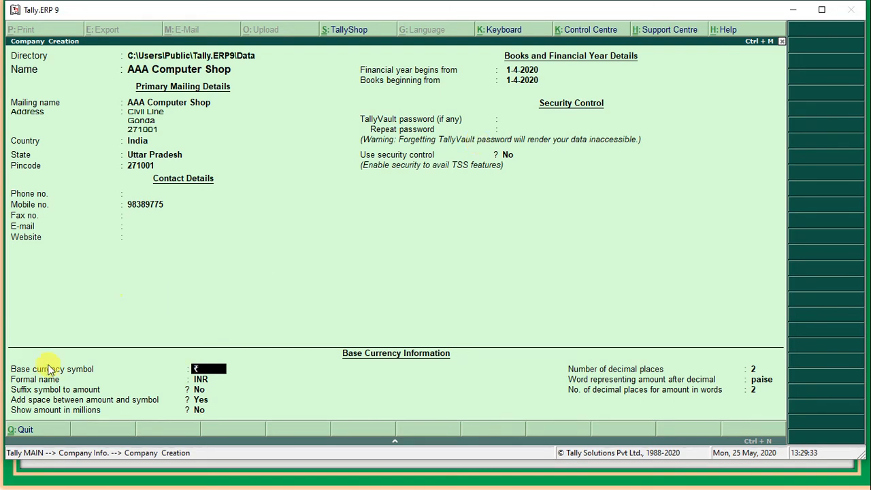
key(Return)
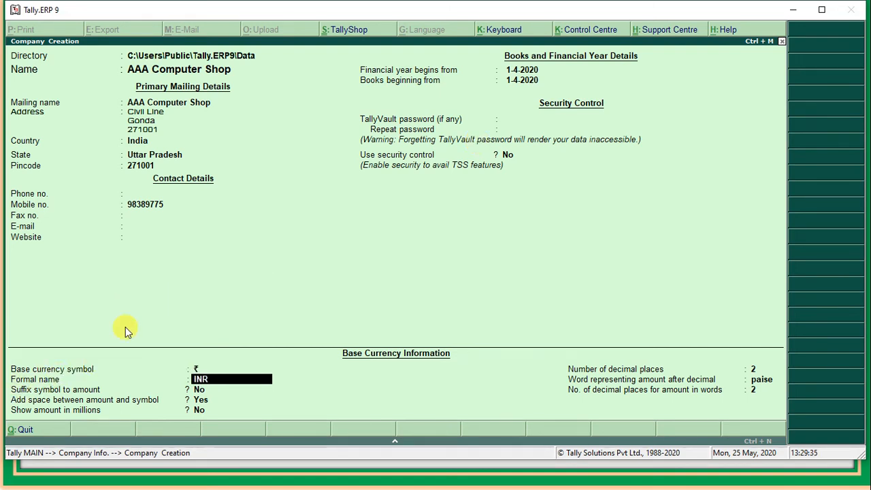
key(Return)
key(Return)
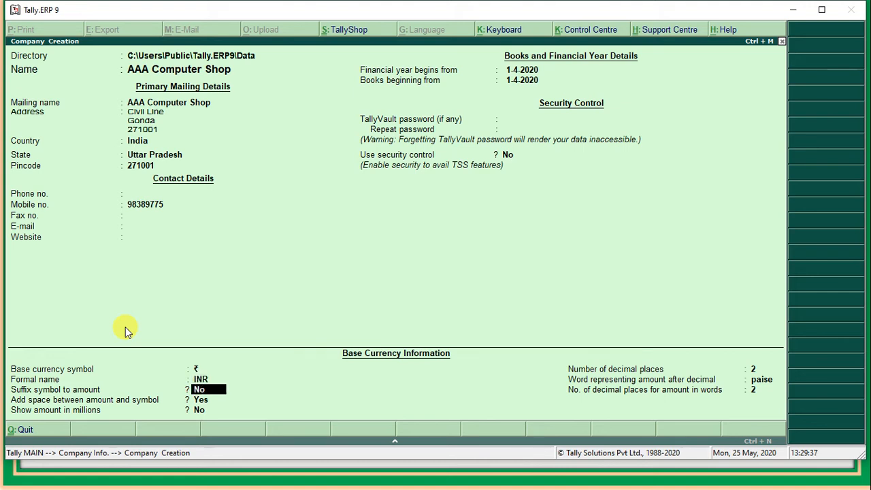
key(Return)
key(Return)
key(Return)
key(Return)
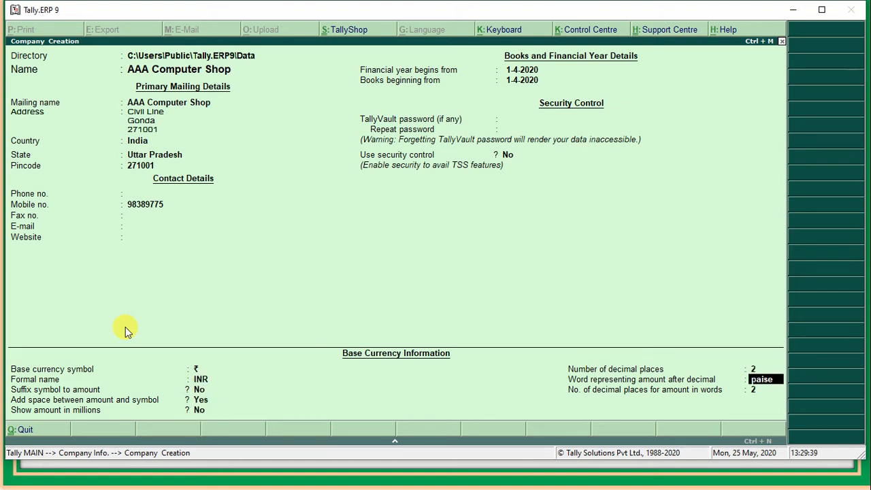
key(Return)
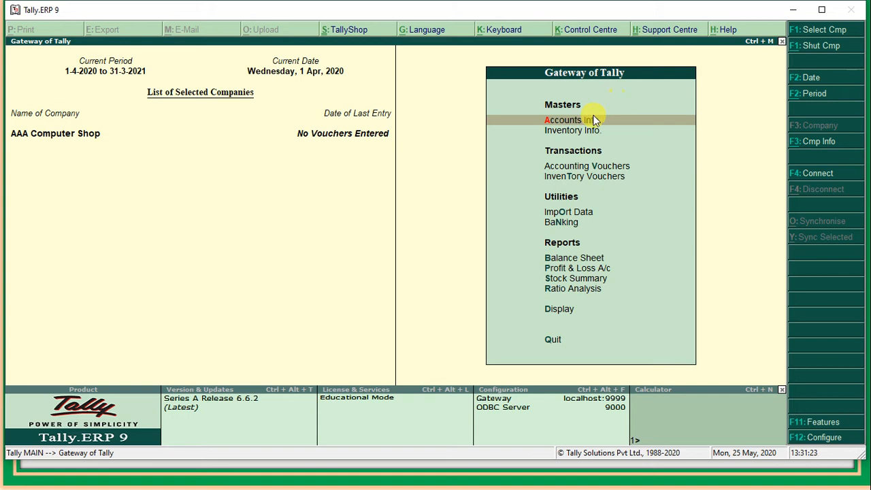
Open the Groups options within the company's Accounts Info. masters
click(576, 123)
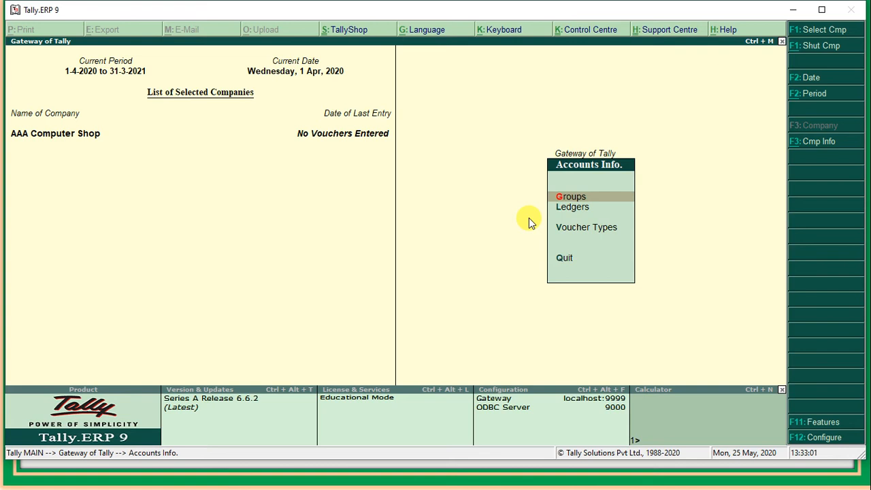
key(Down)
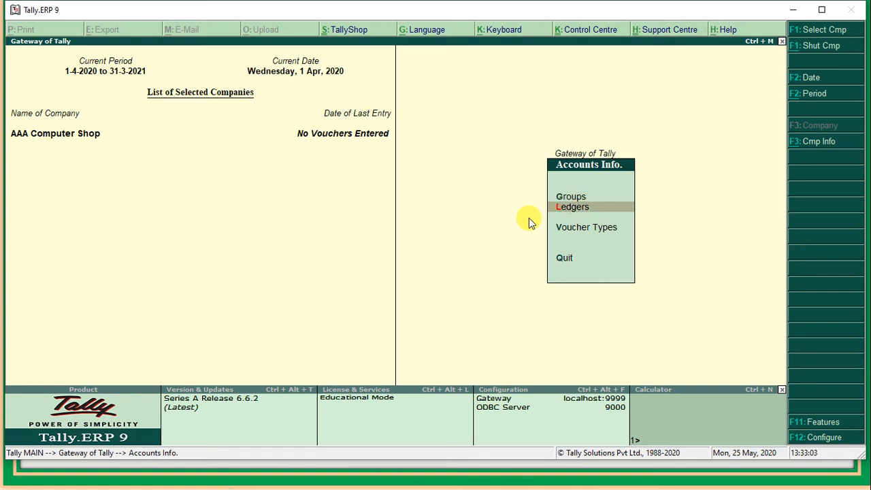
key(Up)
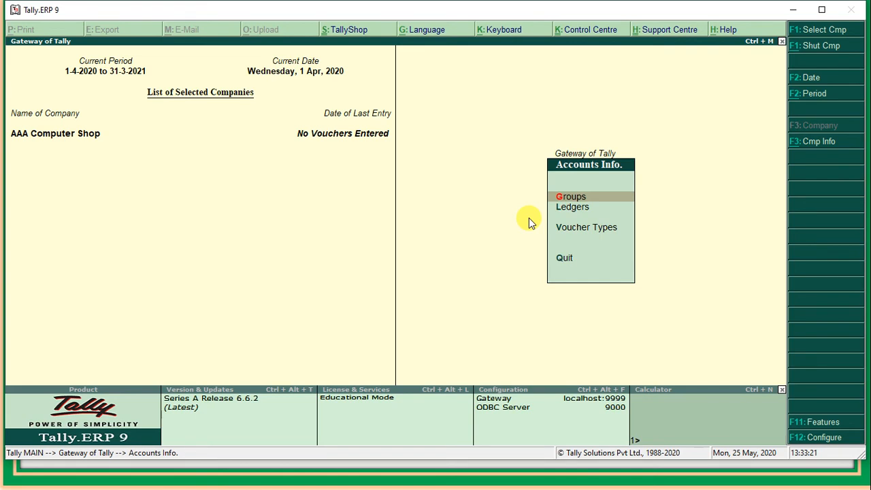
key(Down)
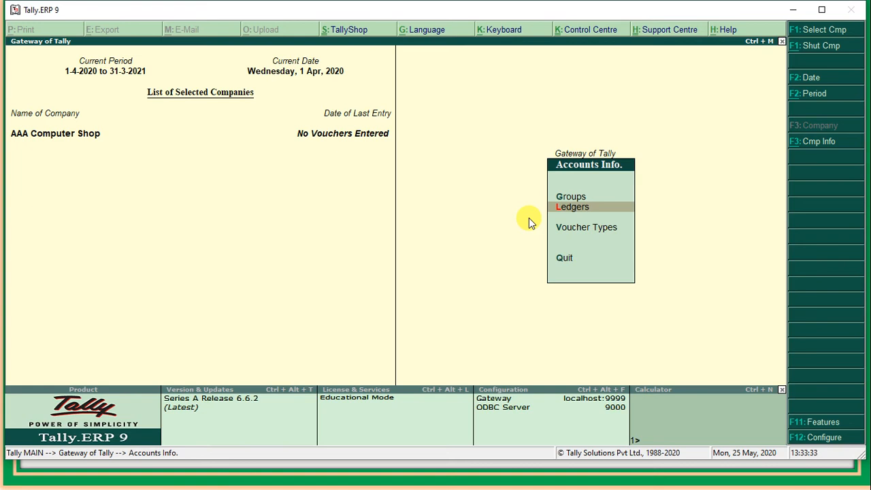
key(Up)
key(Return)
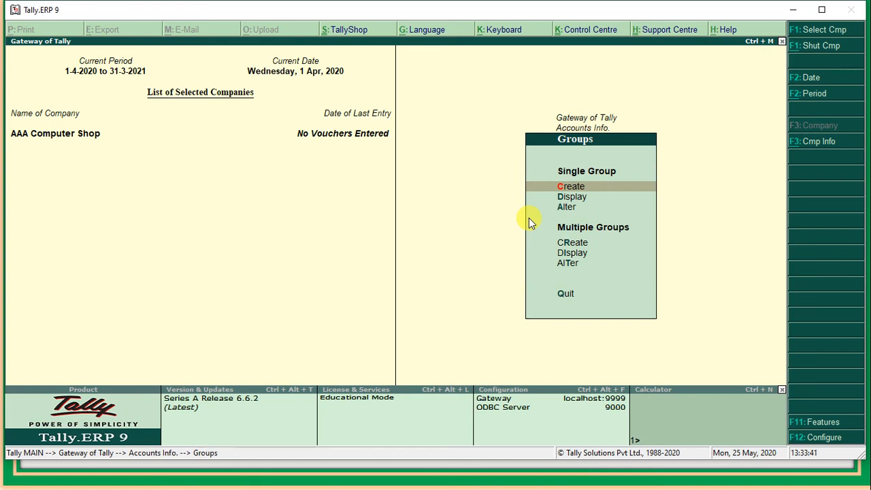
Display the single-group list and examine the predefined account groups, from Bank Accounts through the income and expense groups
key(Down)
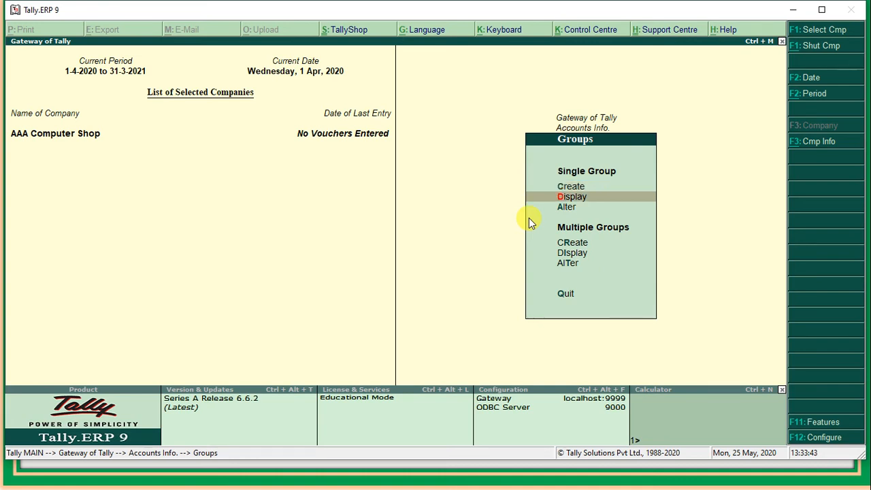
key(Down)
key(Up)
key(Return)
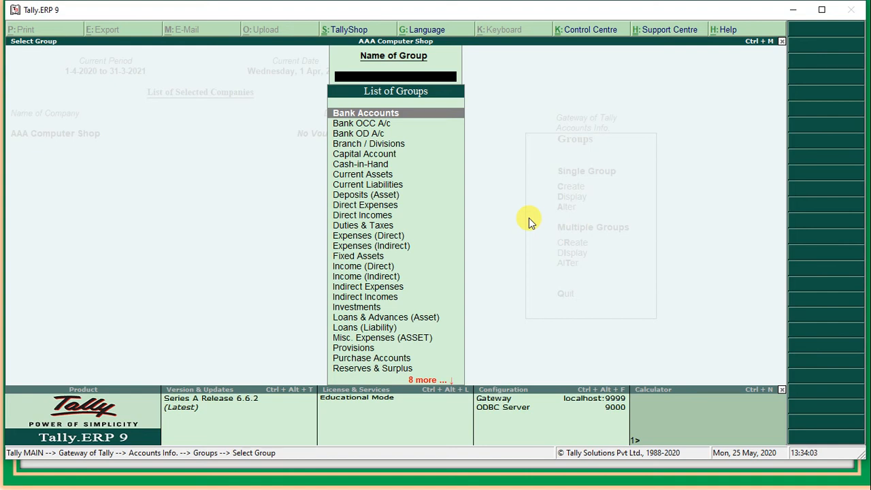
key(Down)
key(Down)
key(Down)
key(Down)
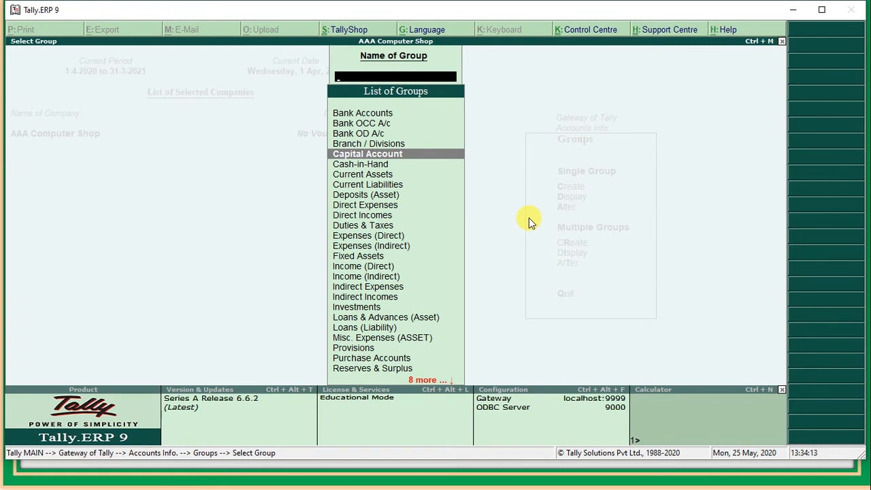
key(Down)
key(Down)
key(Down)
key(Down)
key(Down)
key(Down)
key(Down)
key(Down)
key(Down)
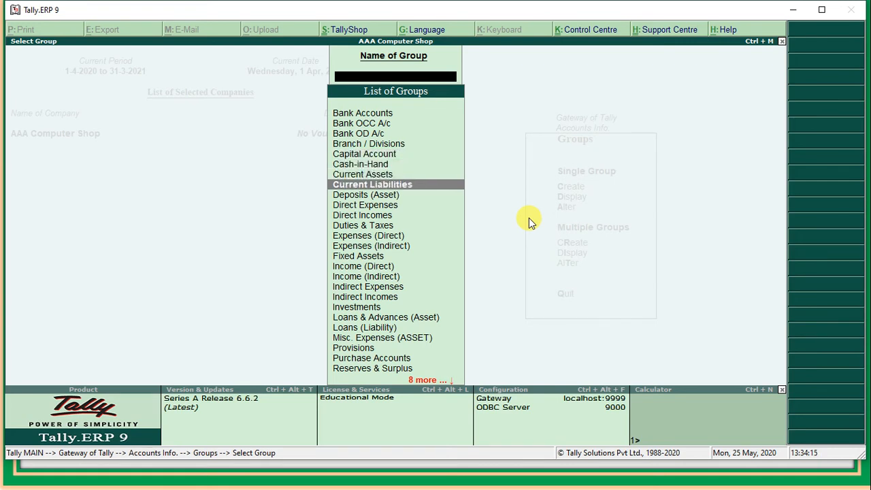
key(Down)
key(Down)
key(Down)
key(Down)
key(Down)
key(Down)
key(Down)
key(Down)
key(Down)
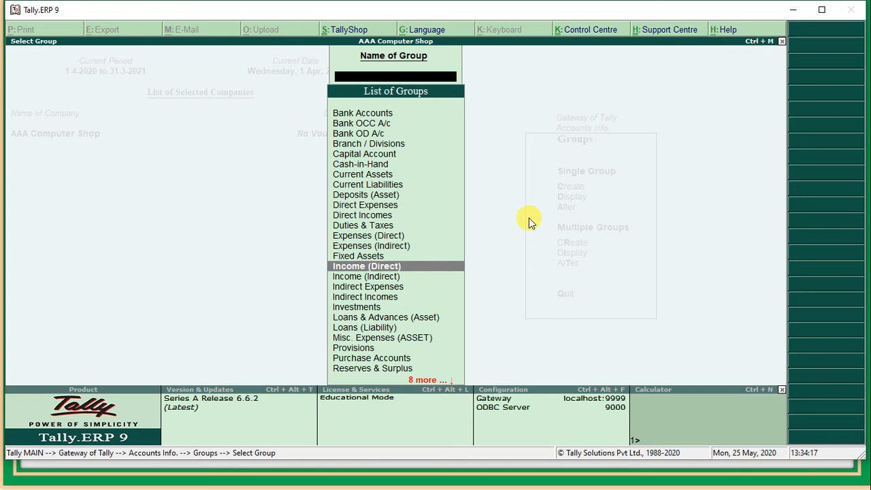
key(Down)
key(Up)
key(Up)
key(Up)
key(Up)
key(Up)
key(Up)
key(Up)
key(Up)
key(Up)
key(Up)
key(Up)
key(Up)
key(Up)
key(Up)
key(Up)
key(Up)
key(Up)
key(Up)
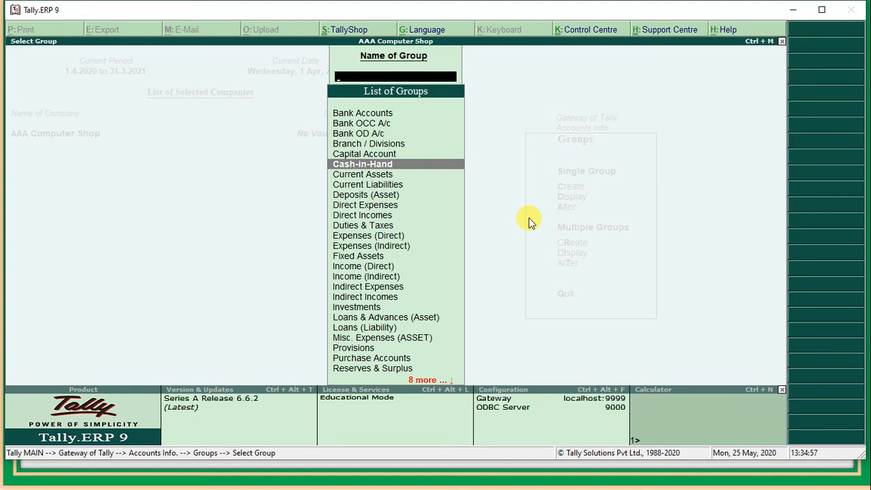
key(Down)
key(Down)
key(Down)
key(Down)
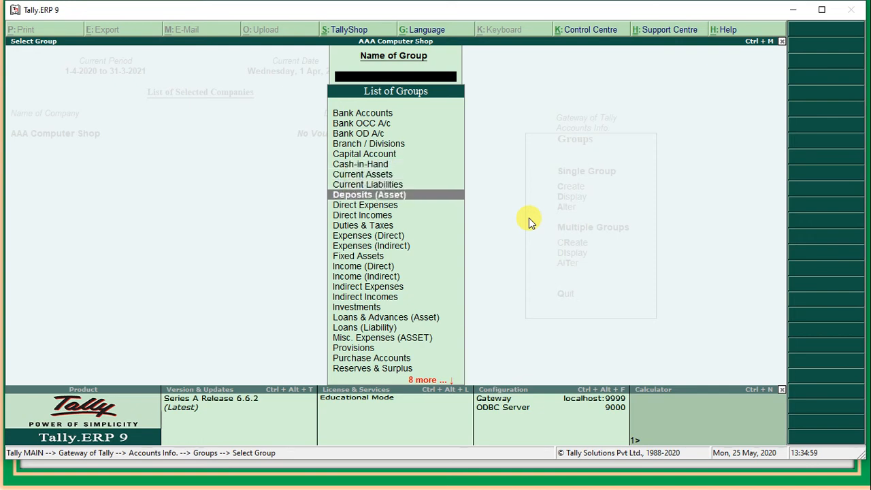
key(Down)
key(Down)
key(Down)
key(Down)
key(Down)
key(Down)
key(Down)
key(Down)
key(Down)
key(Down)
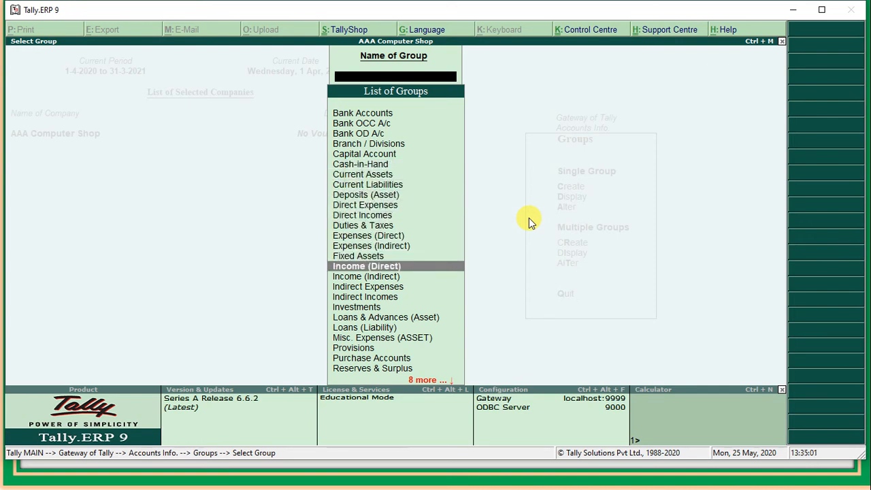
key(Up)
key(Up)
key(Up)
key(Up)
key(Up)
key(Up)
key(Up)
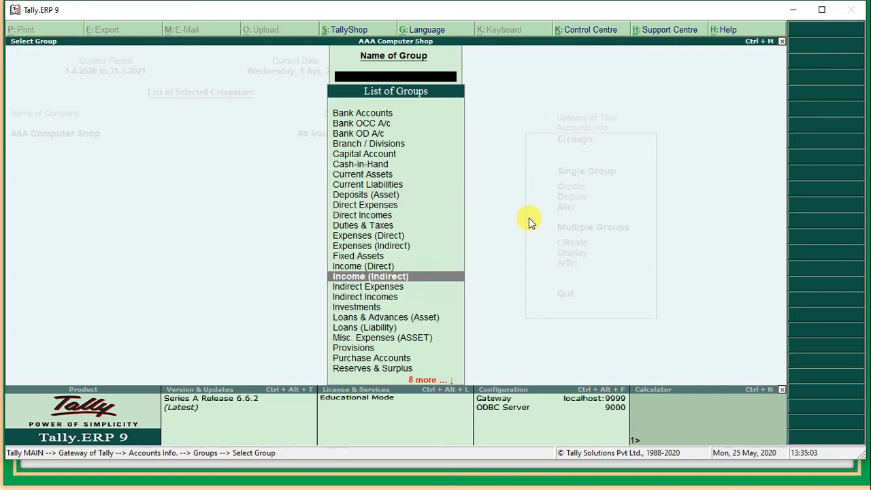
key(Up)
key(Up)
key(Up)
key(Up)
key(Up)
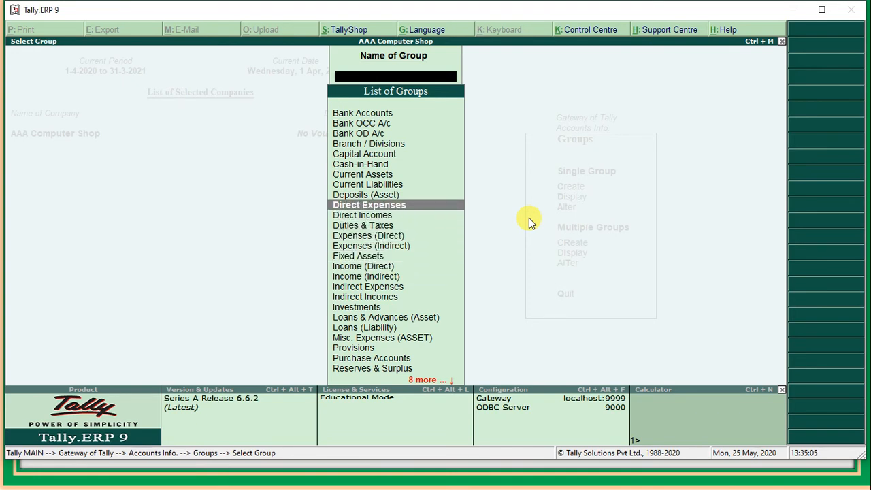
key(Escape)
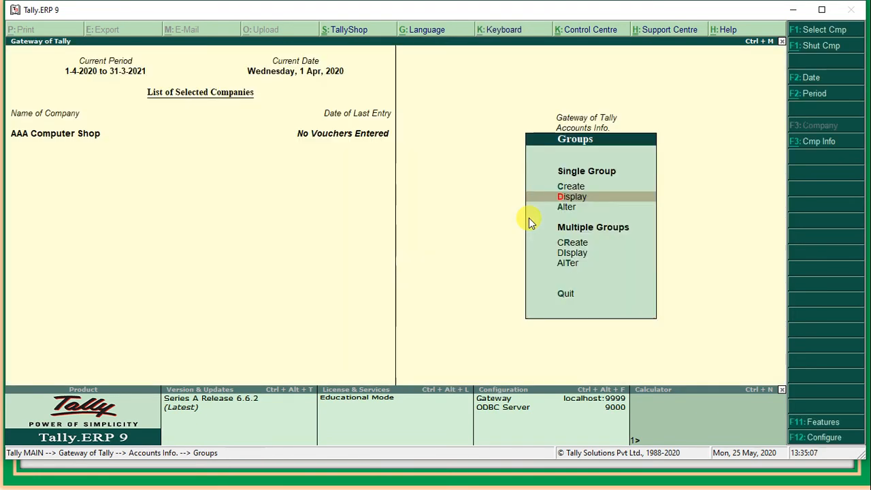
key(Up)
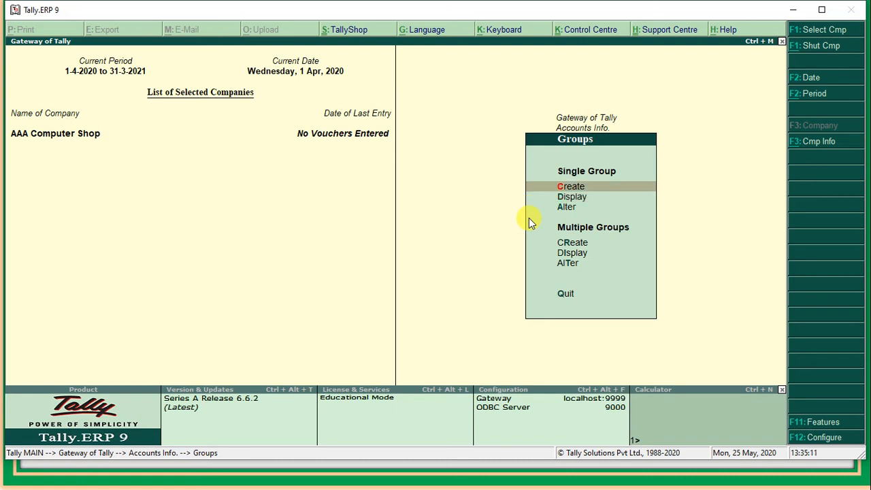
click(529, 217)
key(Return)
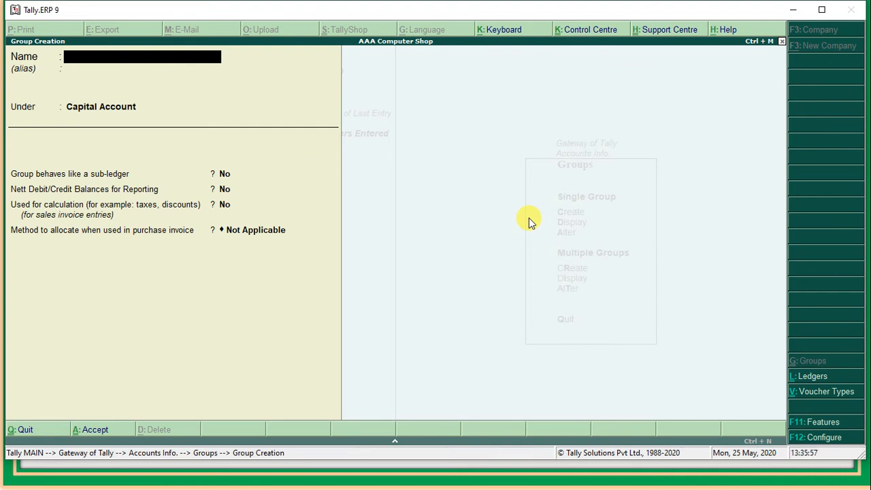
text(CCC)
key(Return)
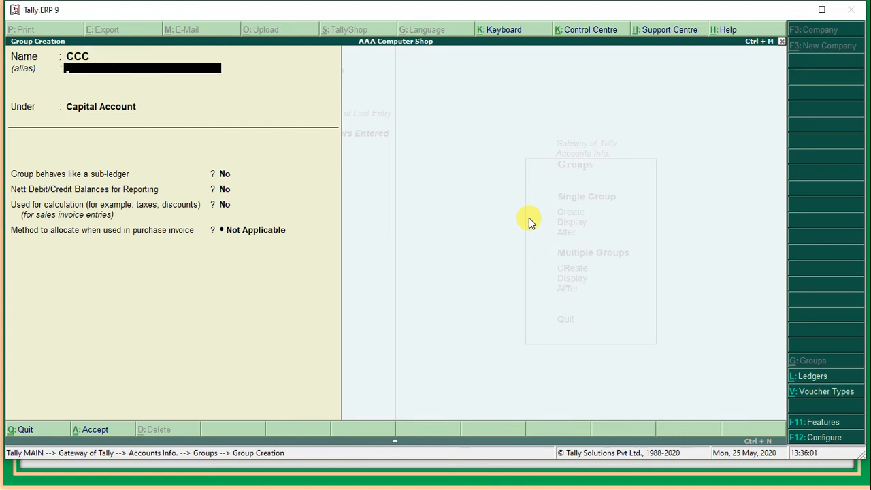
key(Return)
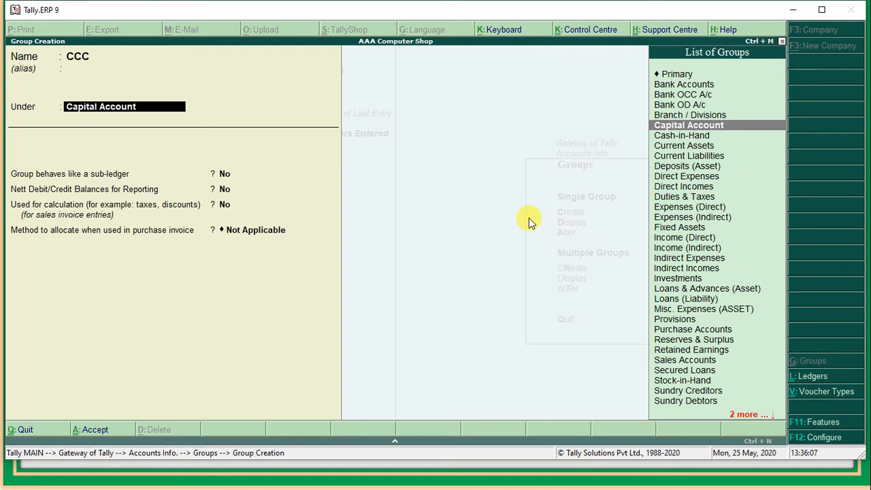
text(S)
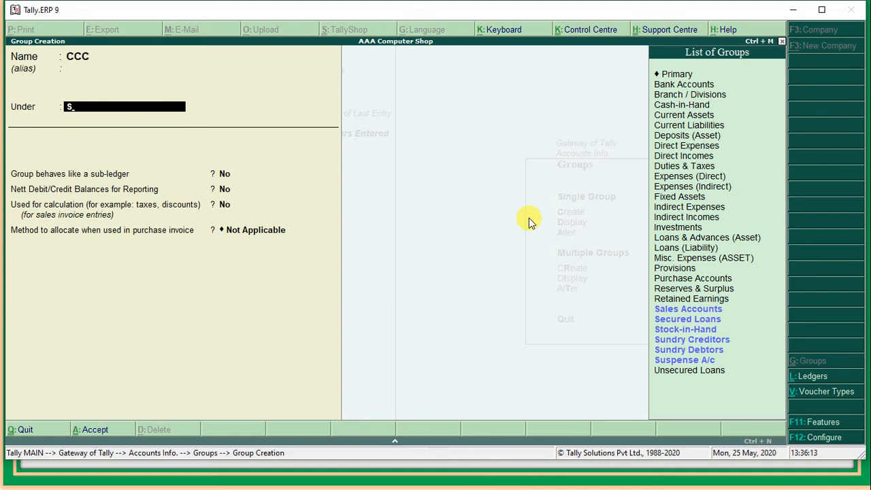
key(Down)
key(Down)
key(Down)
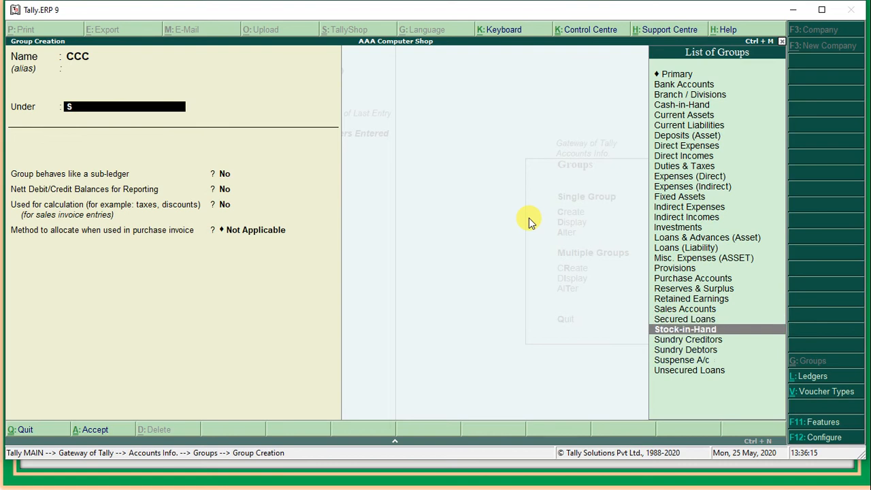
key(Down)
key(Down)
key(Up)
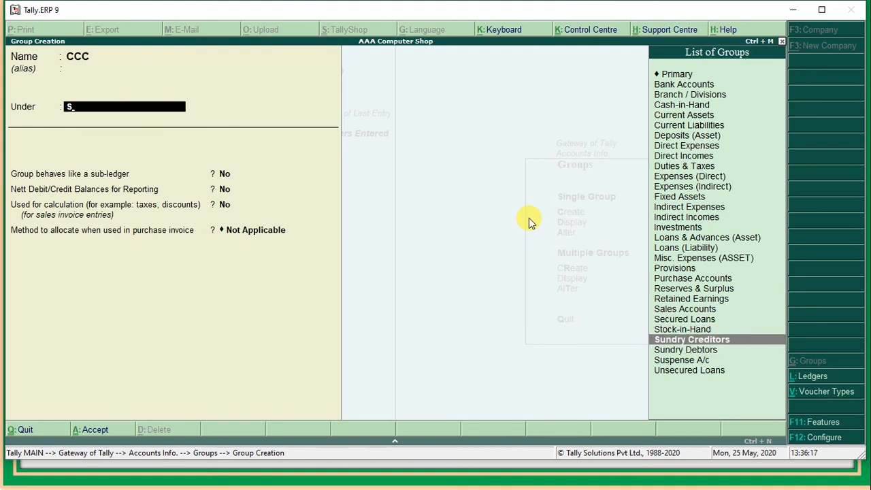
key(Down)
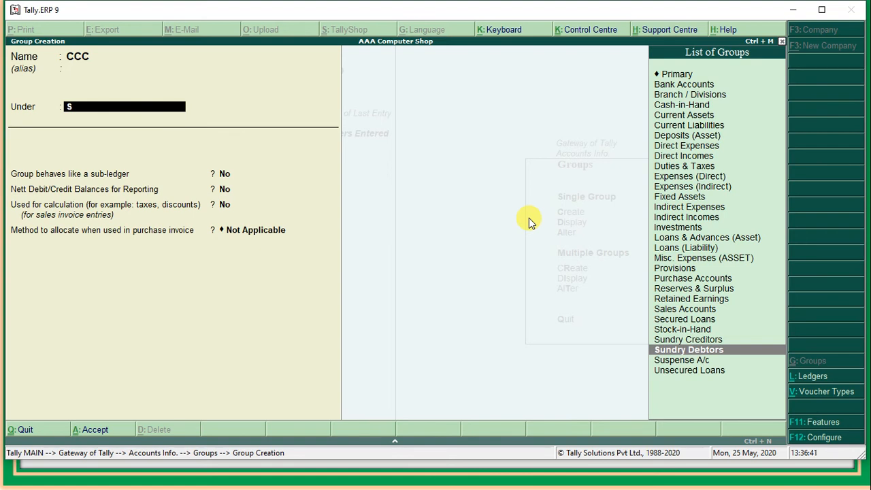
key(BackSpace)
key(Escape)
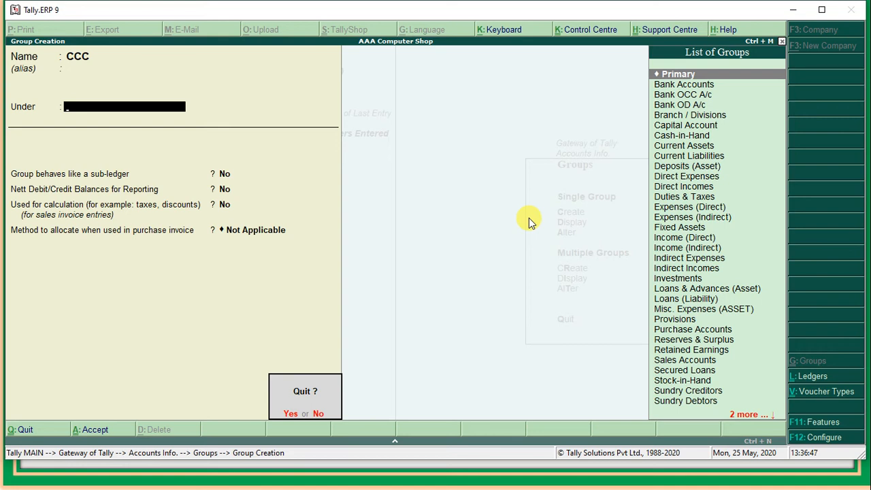
key(y)
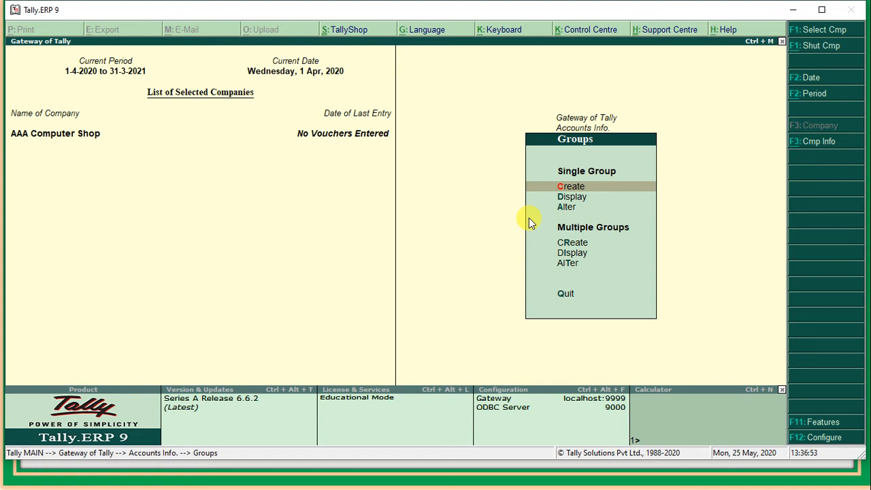
Start creating multiple groups and choose Bank Accounts as their parent group
key(Down)
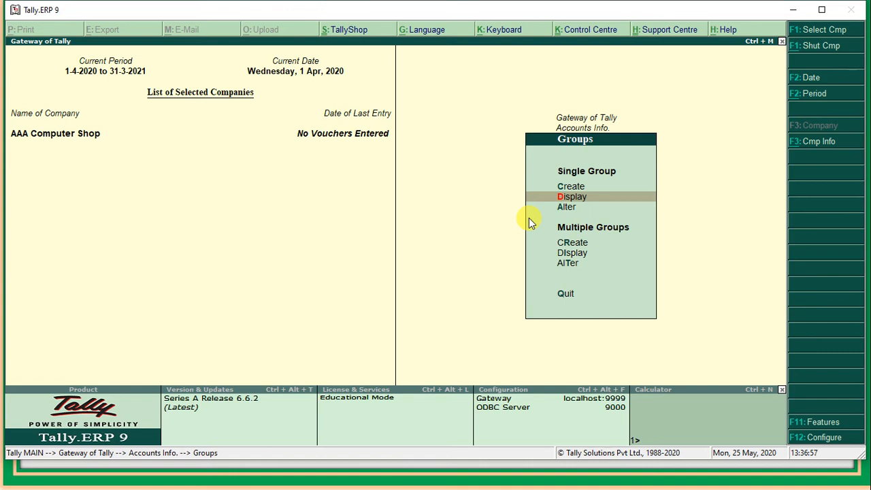
key(Down)
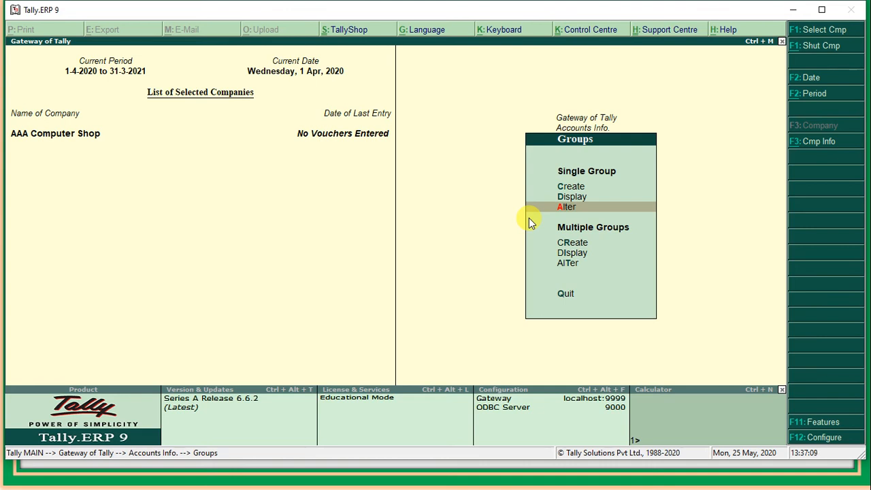
key(Down)
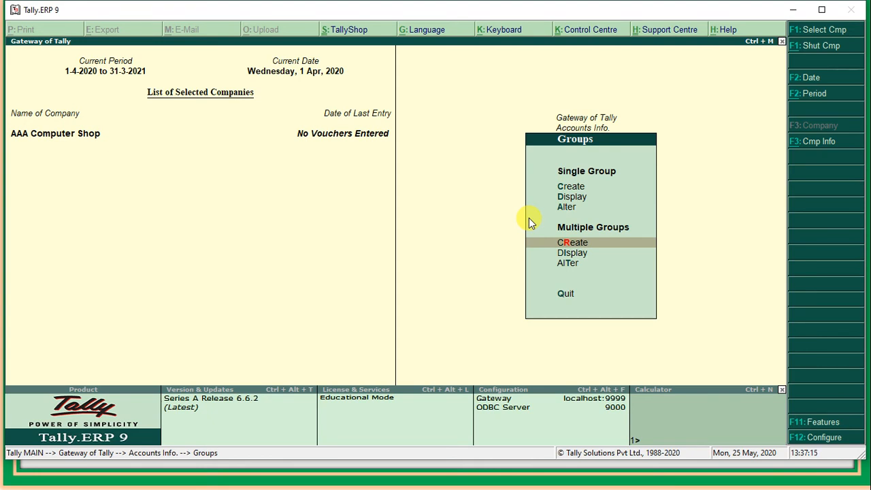
key(Up)
key(Up)
key(Up)
key(Down)
key(Down)
key(Down)
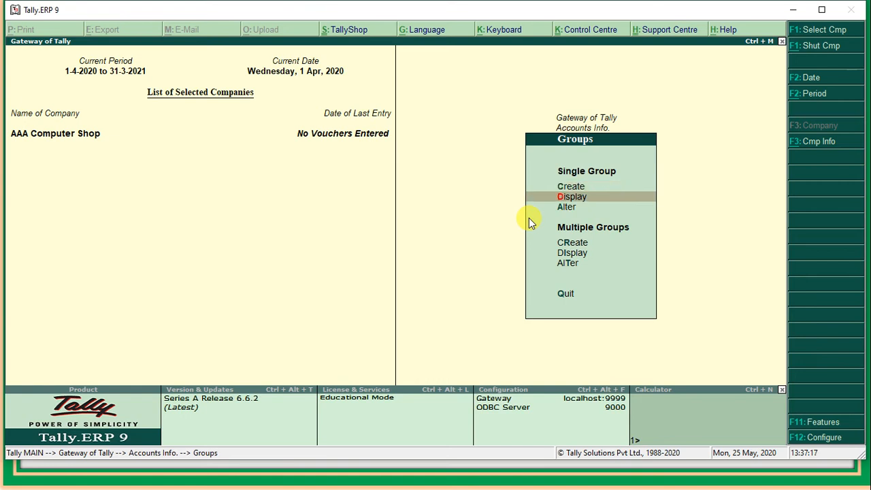
key(Down)
key(Up)
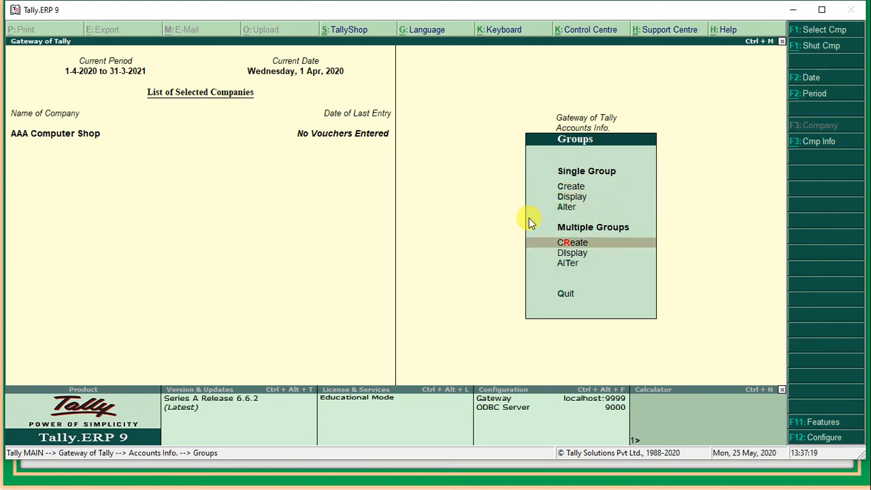
key(Return)
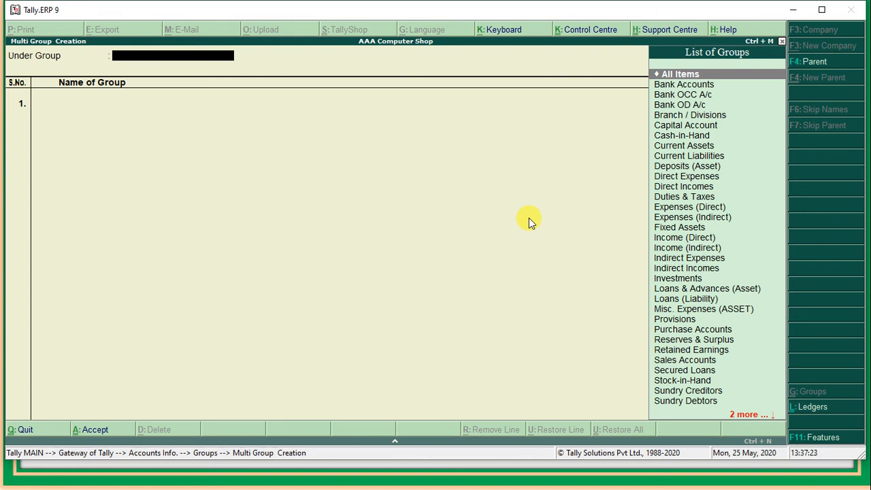
key(Down)
key(Return)
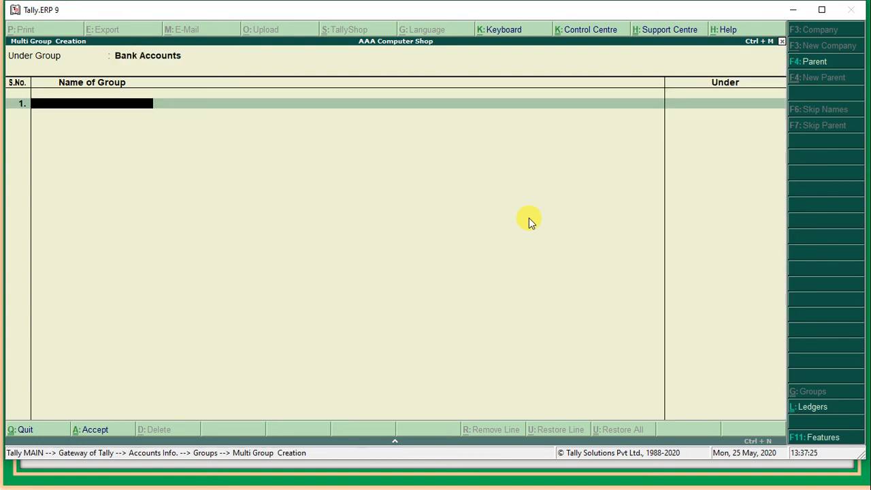
Enter SBI and HDFC as the first two group names in the multi-group list
text(SBI)
key(Return)
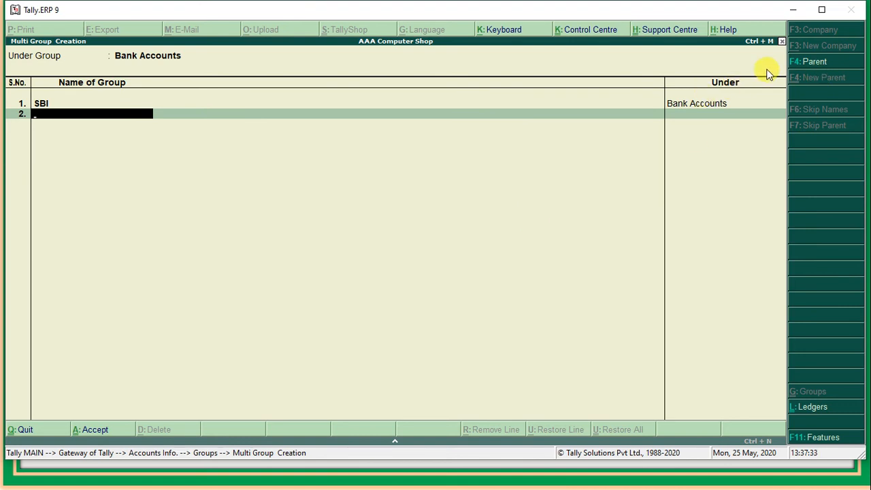
text(HDFC)
key(Return)
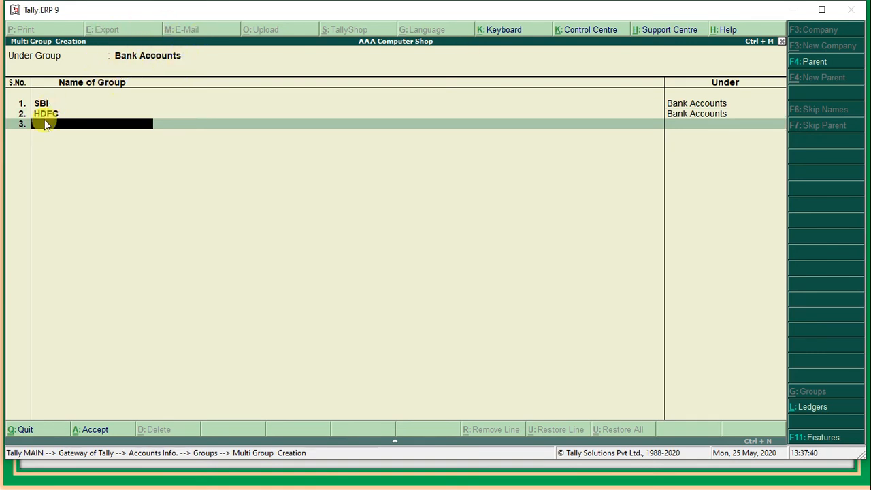
Enter Andhra as the third group name and quit the multi-group creation without accepting the list
text(Andhar)
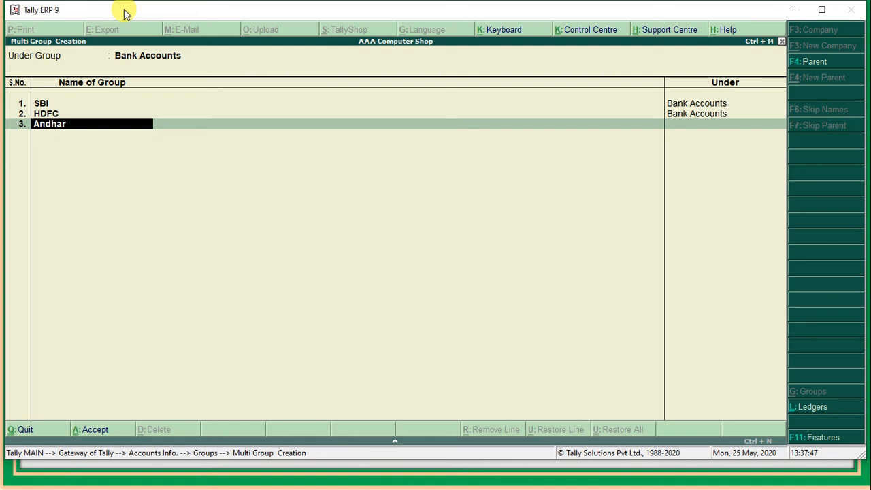
key(BackSpace)
key(BackSpace)
text(ra)
key(Return)
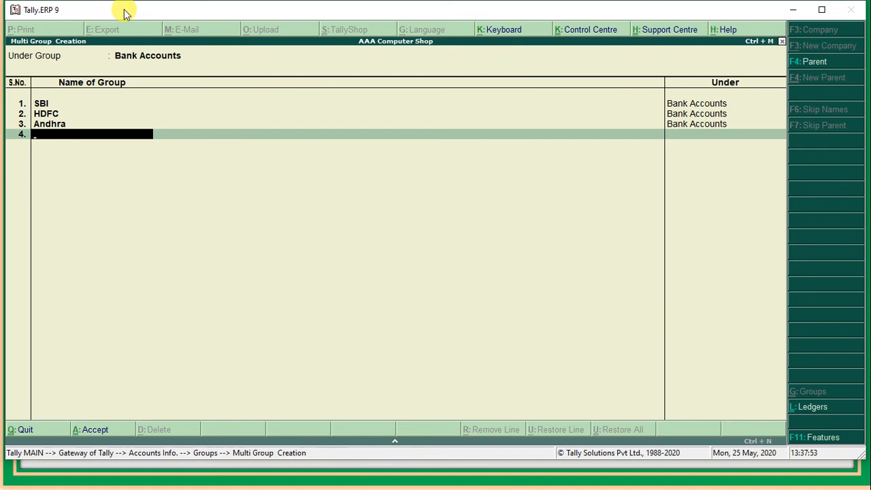
key(Escape)
key(Return)
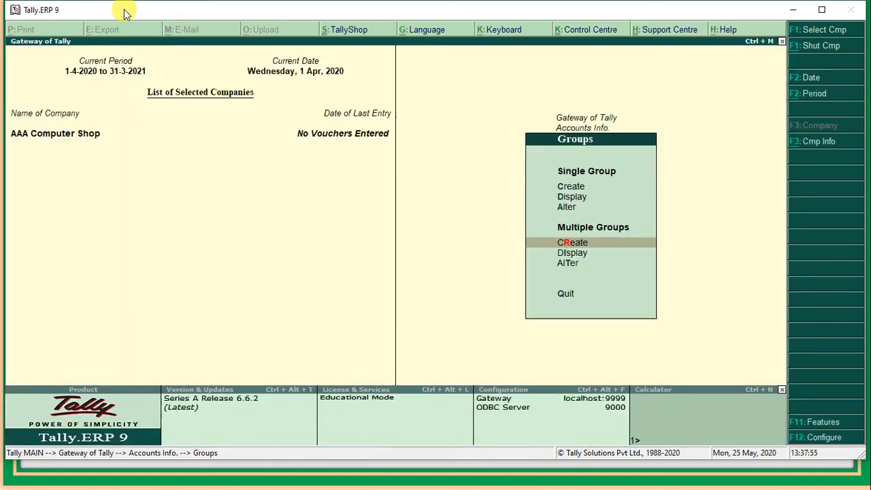
key(Down)
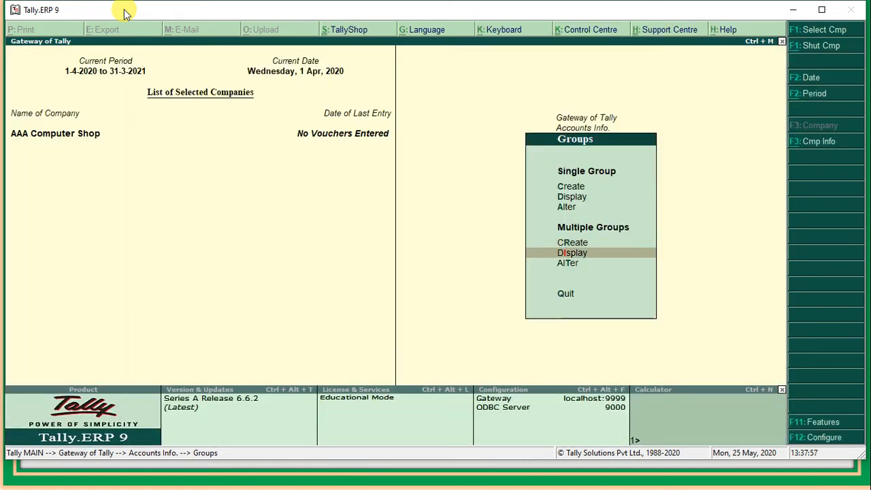
key(Down)
key(Up)
key(Up)
key(Up)
key(Up)
key(Up)
key(Up)
key(Up)
key(Up)
key(Up)
key(Up)
key(Up)
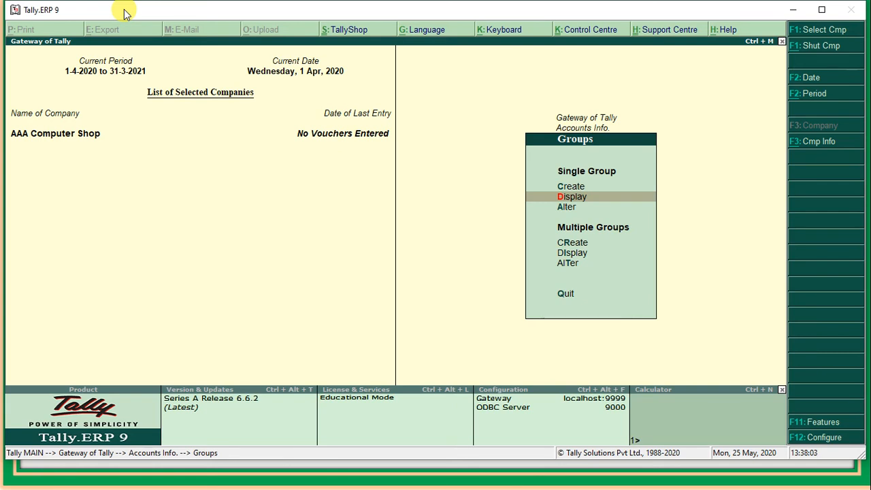
Leave the Groups options and open the Ledgers options within Accounts Info
key(Down)
key(Down)
key(Down)
key(Down)
key(Down)
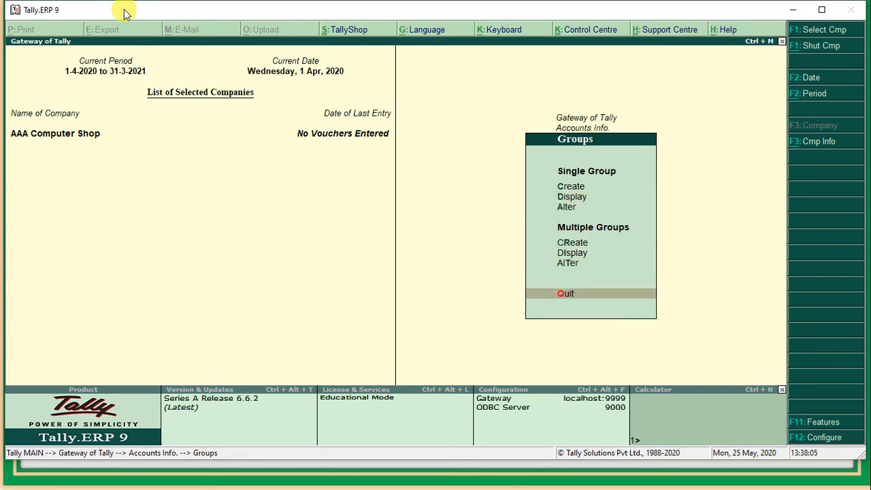
key(Return)
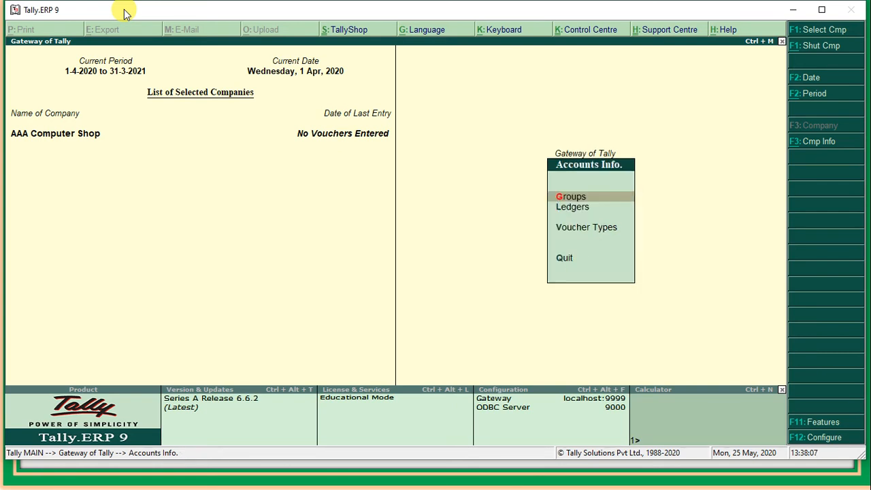
key(Down)
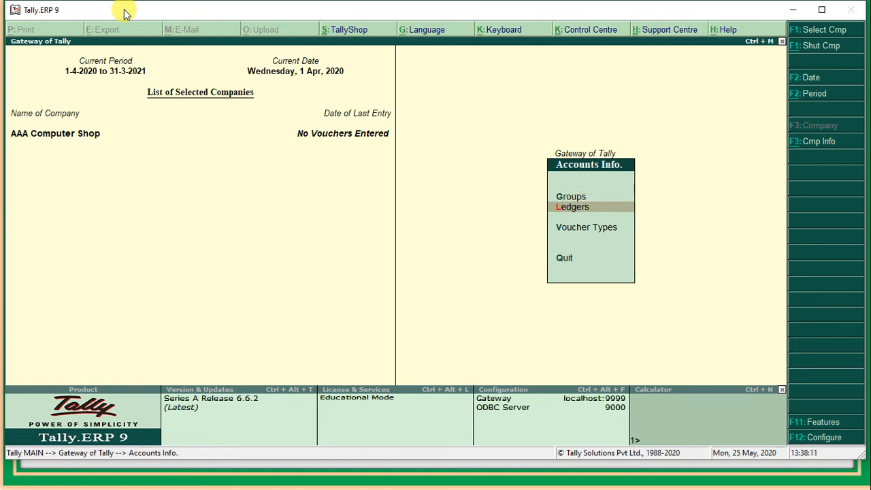
key(Return)
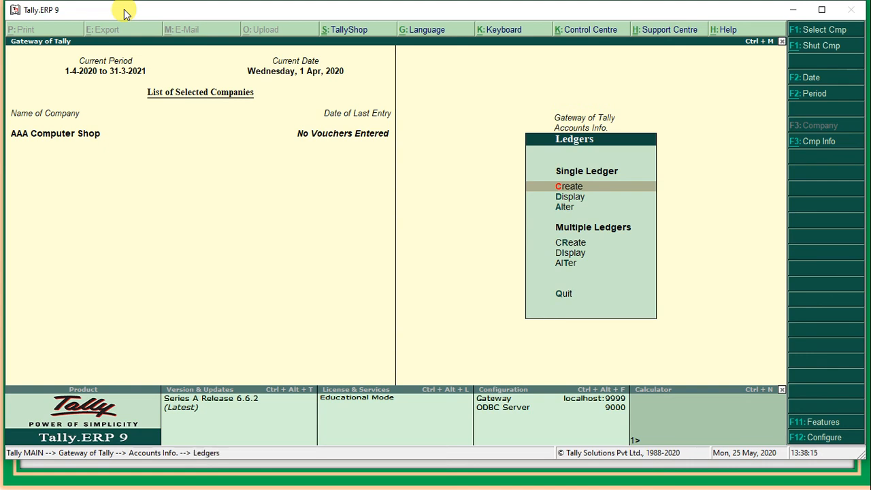
Display the single-ledger list to examine the predefined ledgers, and return to the Ledgers options
key(Down)
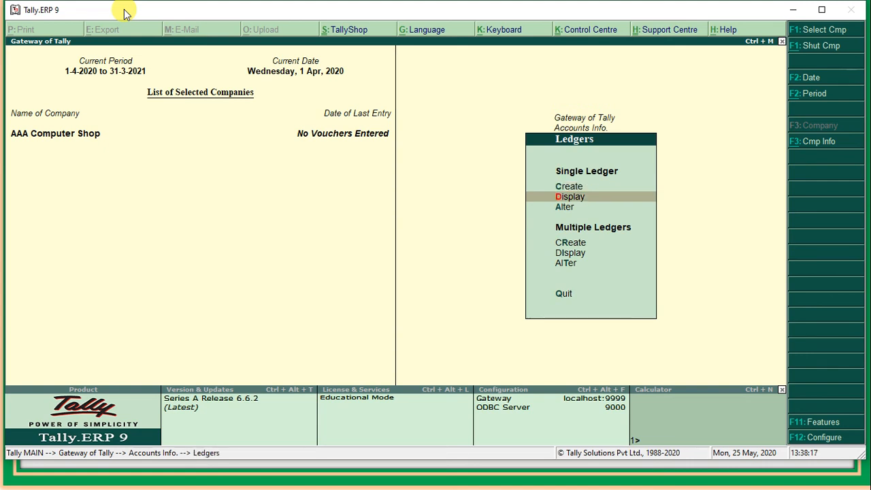
key(Return)
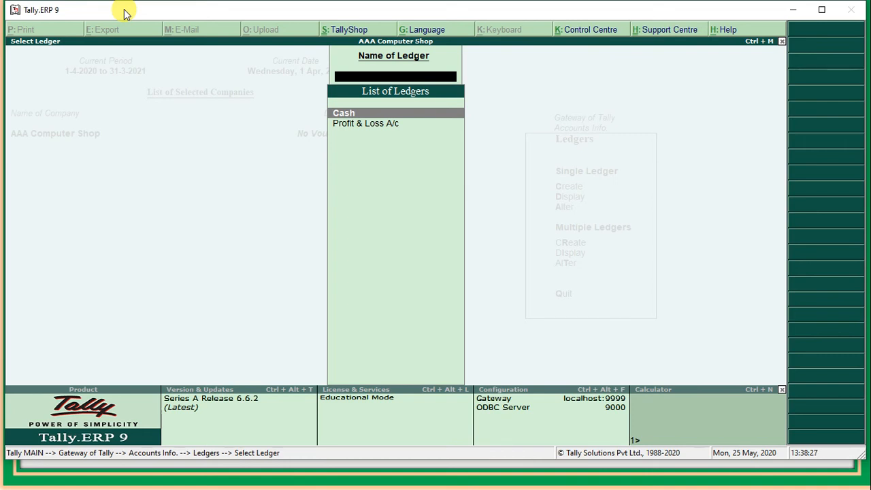
key(Escape)
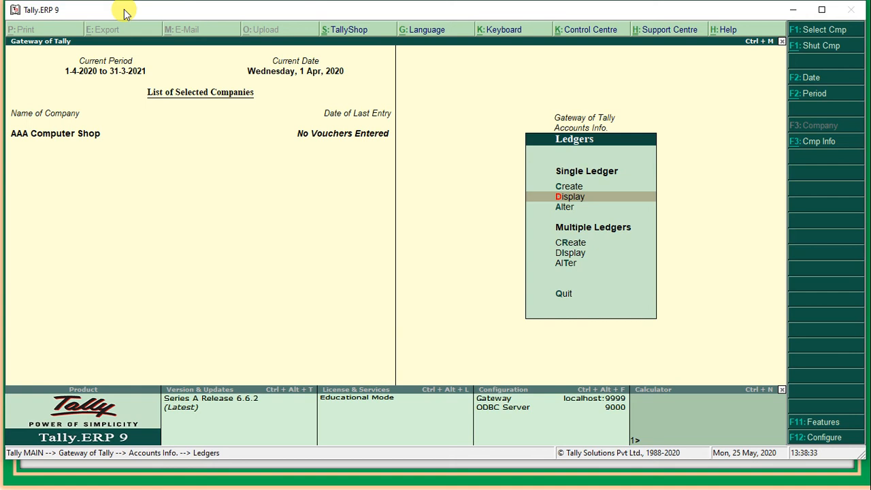
Start a new single ledger named SBI A/c and place it under the Bank Accounts group
key(Up)
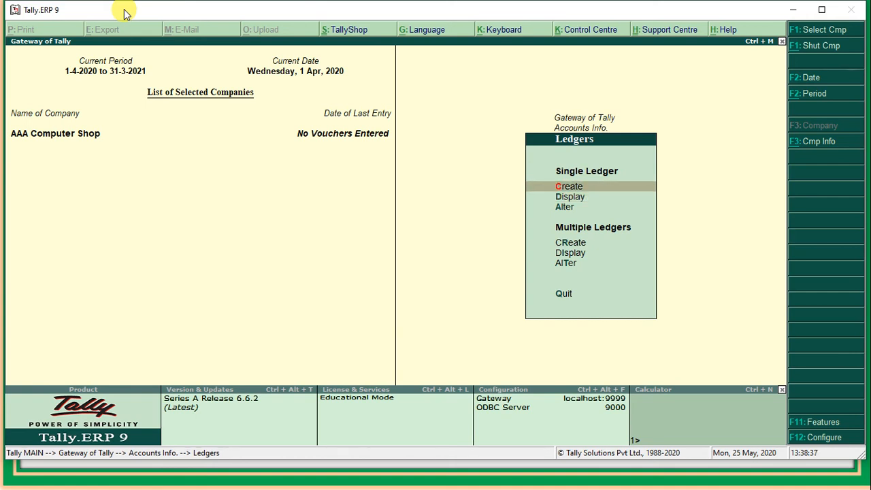
key(Return)
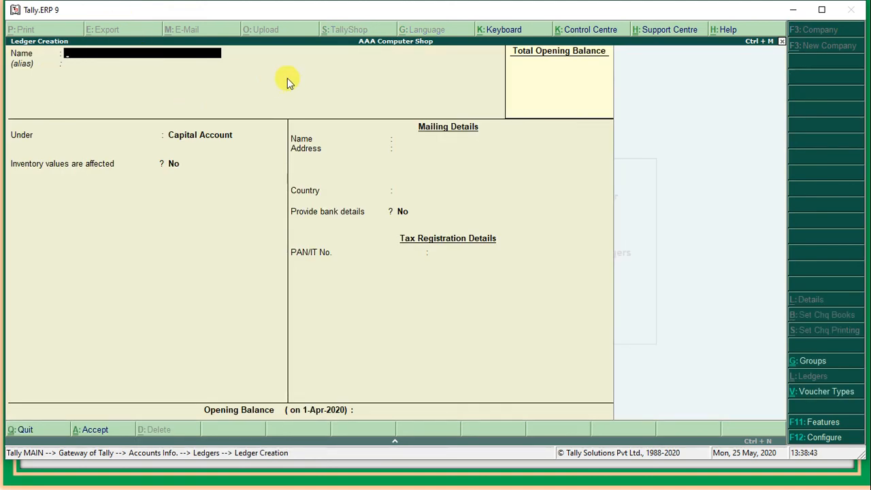
text(SBI A/c)
key(Return)
key(Return)
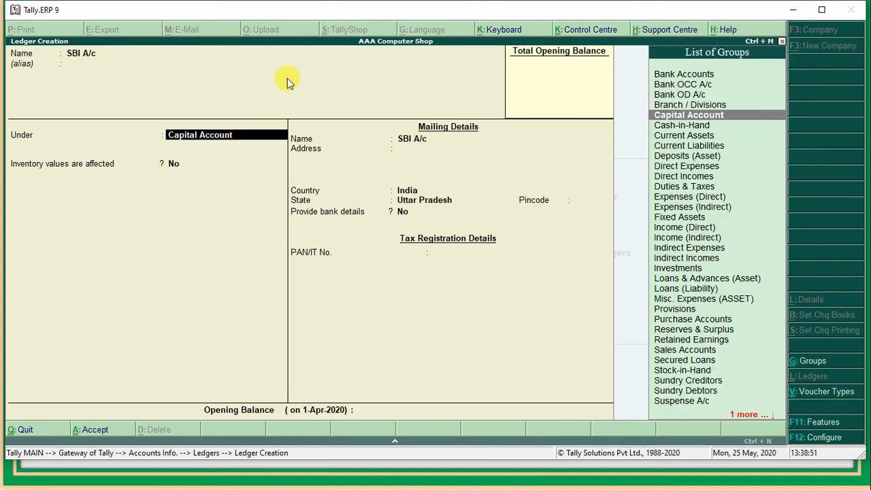
text(Bank)
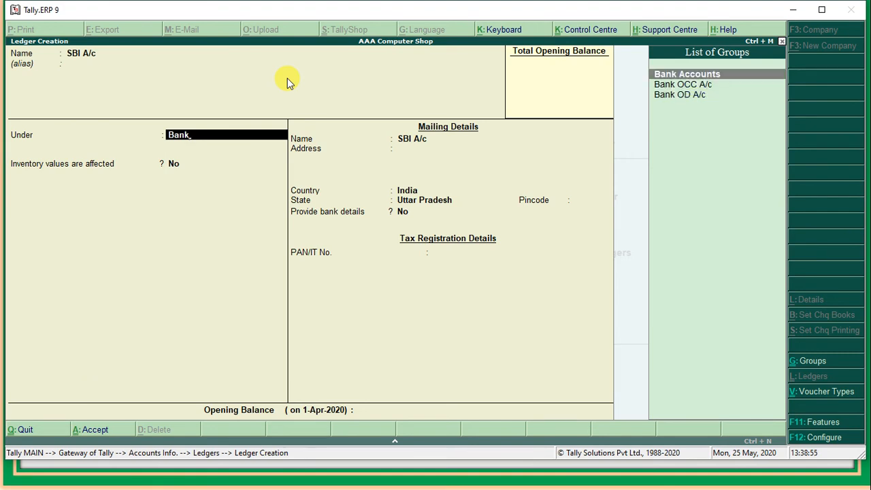
key(Return)
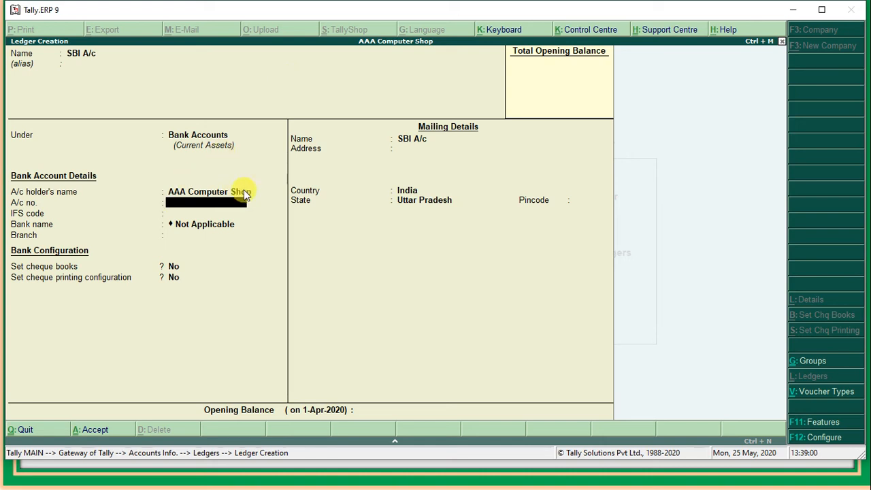
Keep the default bank and mailing details for the SBI A/c ledger, leave the opening balance empty and save it
key(Return)
key(Return)
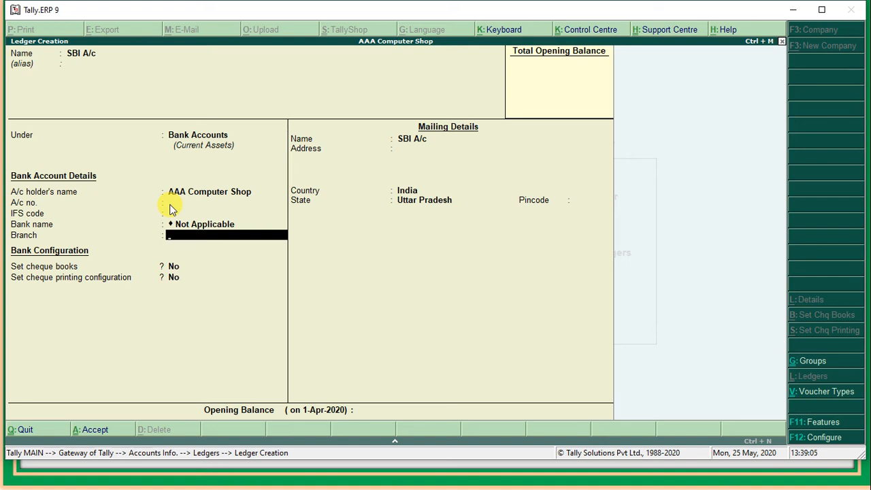
key(Return)
key(Return)
key(Return)
key(Return)
key(Return)
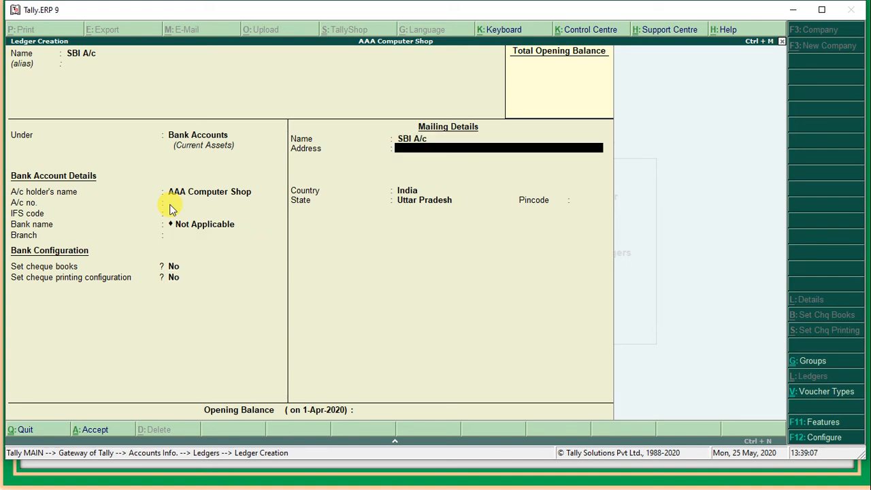
key(Return)
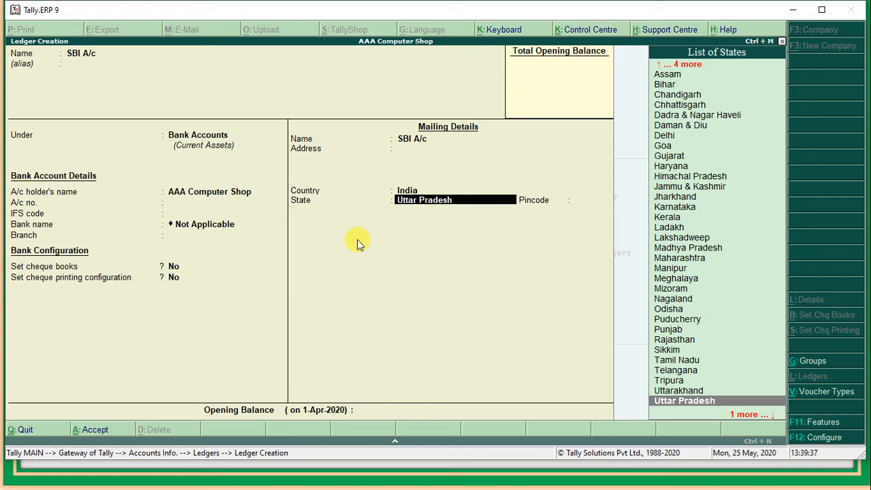
key(Return)
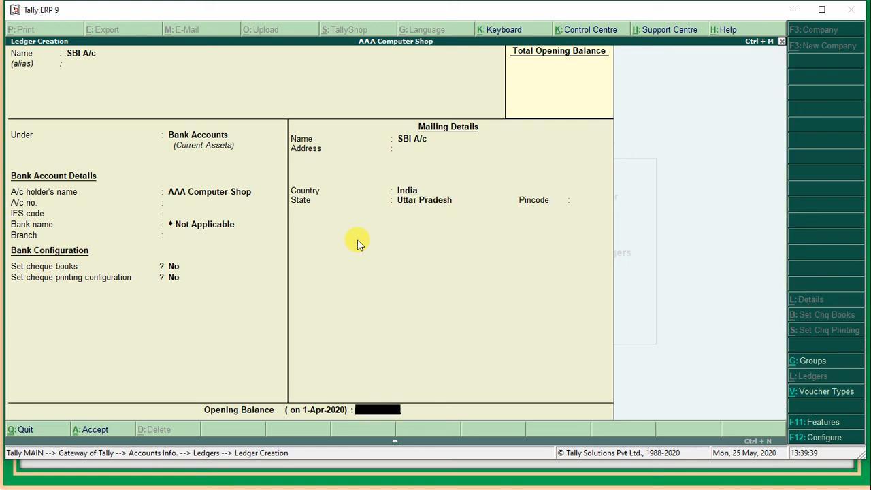
key(Return)
click(357, 238)
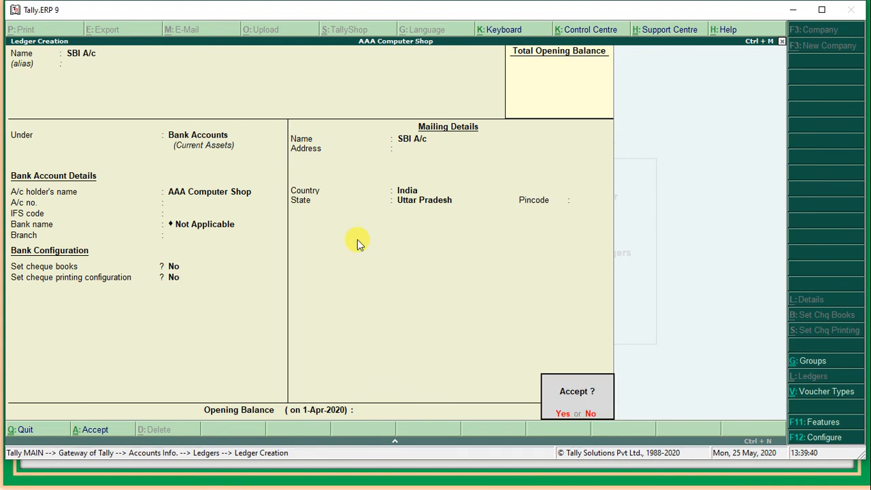
key(Return)
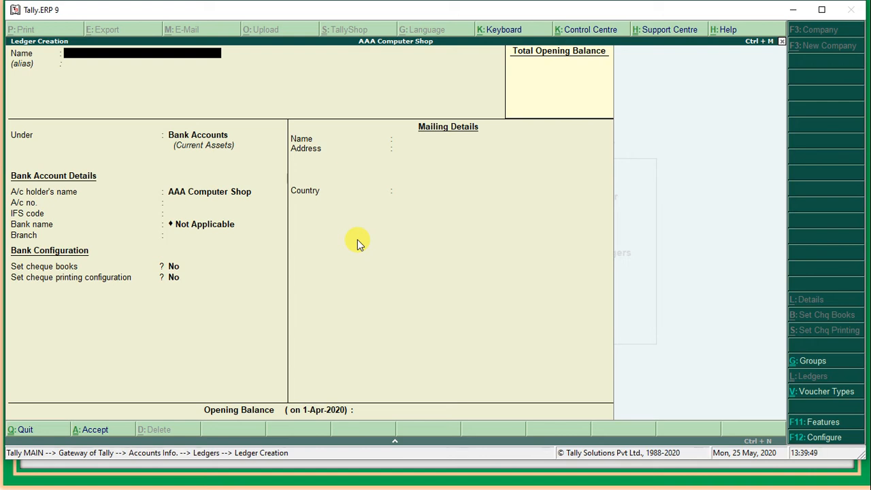
Name the next ledger Vinay Computer and place it under the Sundry Creditors group
text(Vinay Computer)
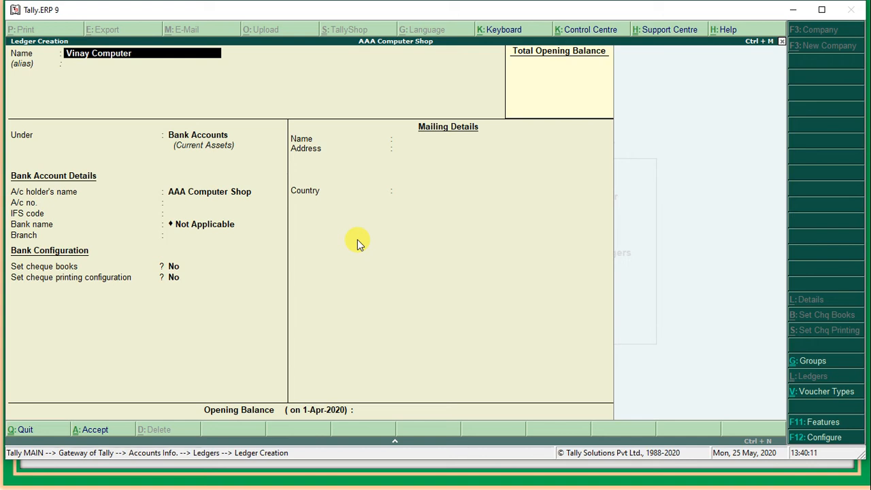
key(Return)
key(Return)
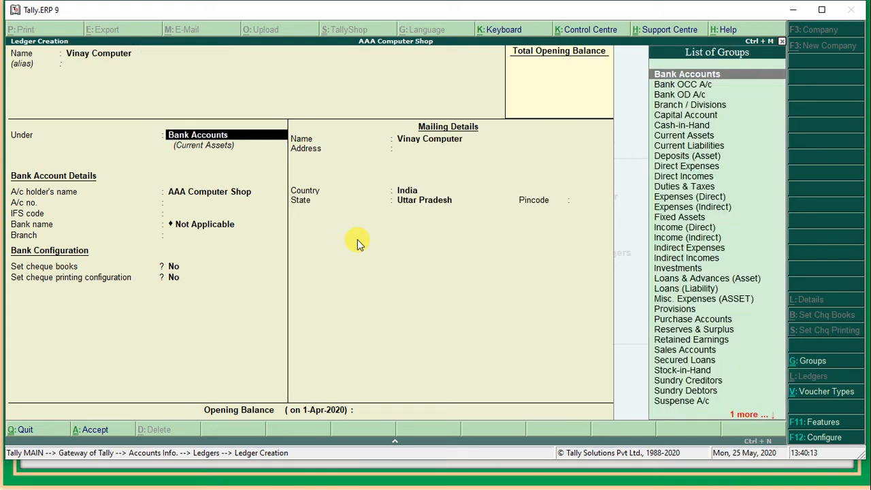
text(Su)
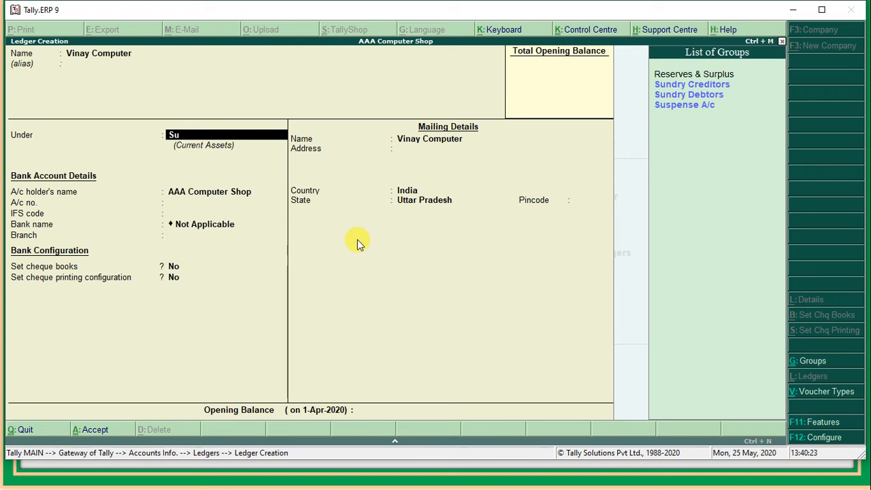
key(Down)
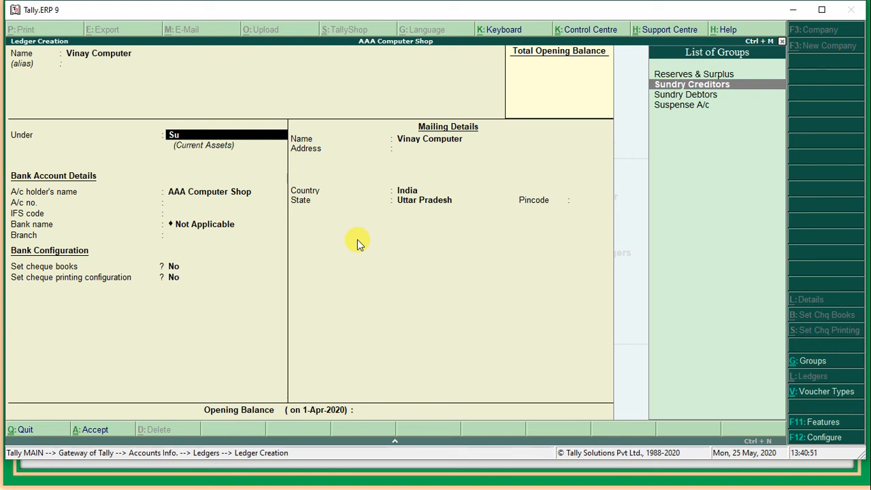
key(Return)
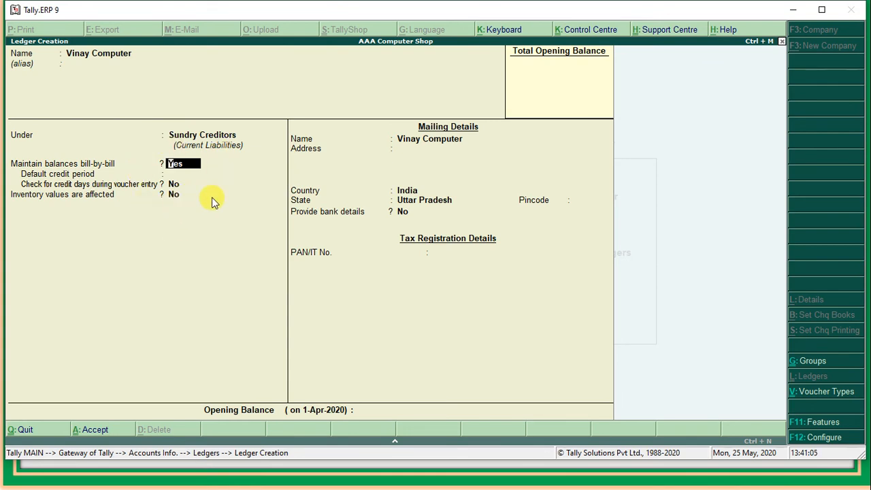
Accept the default bill-by-bill, mailing and tax settings for the Vinay Computer ledger and save it without an opening balance
key(Return)
key(Return)
key(Return)
key(Return)
key(Return)
key(Return)
key(Return)
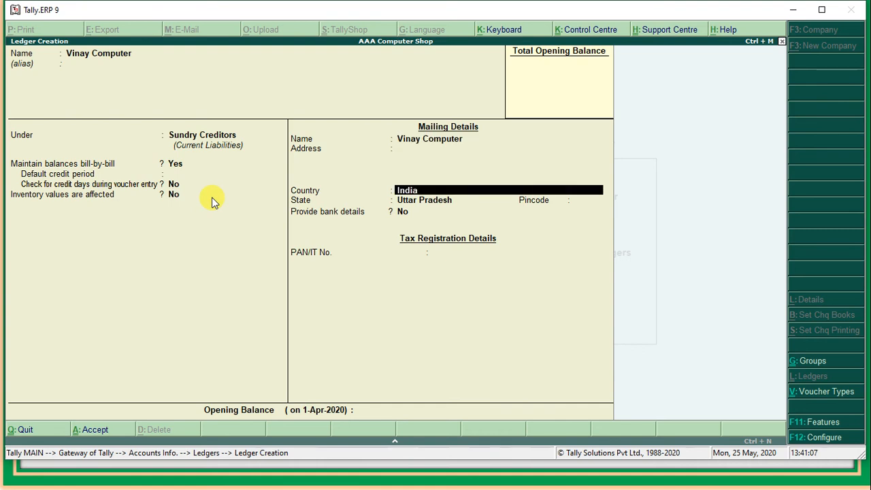
key(Return)
key(Return)
key(Return)
key(Return)
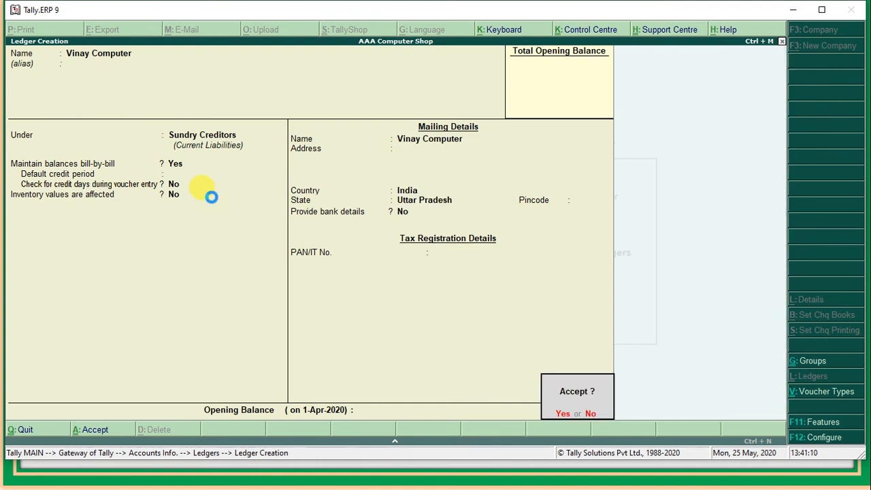
key(Return)
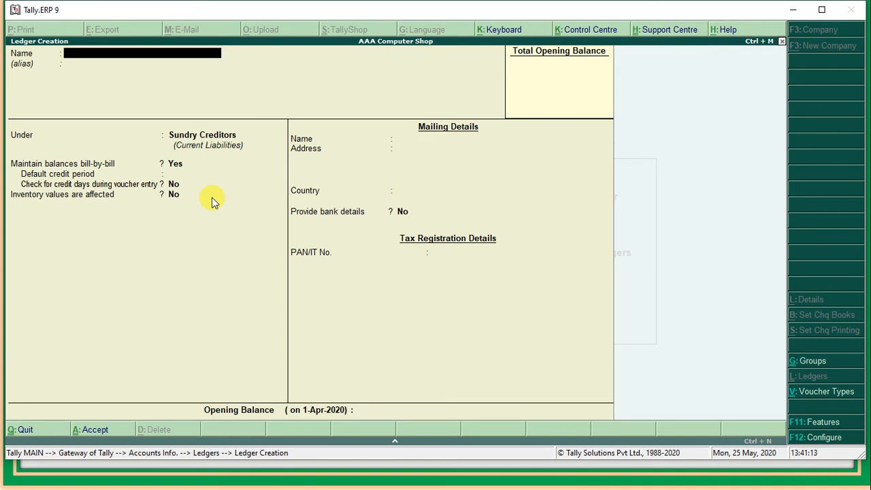
Name the next ledger Salary A/c and place it under the Indirect Expenses group
text(Salary a/c)
key(Return)
key(Return)
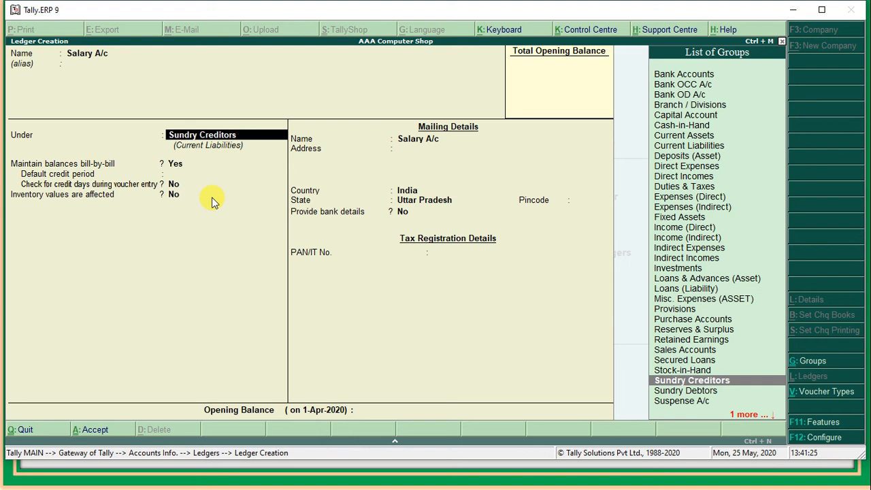
text(In)
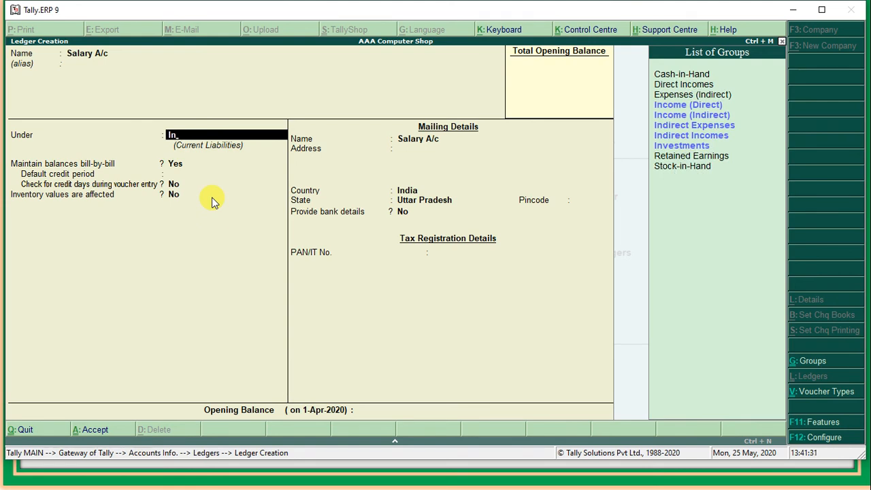
key(Down)
key(Down)
key(Down)
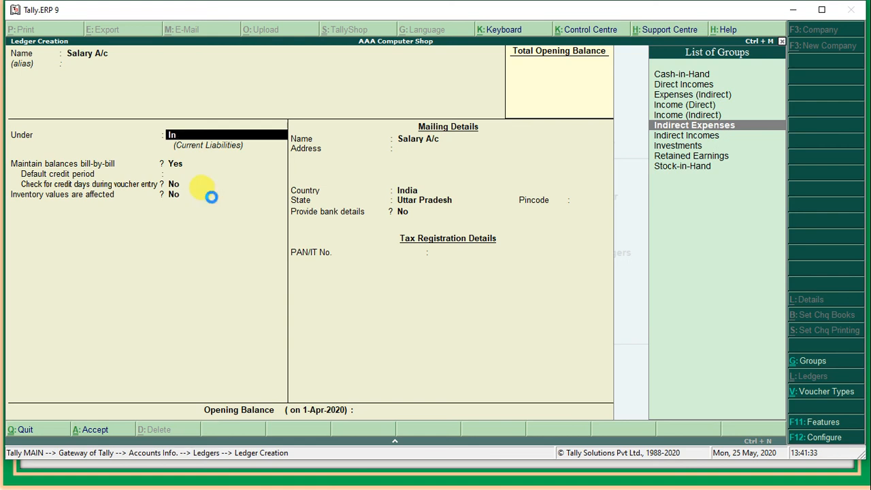
key(Return)
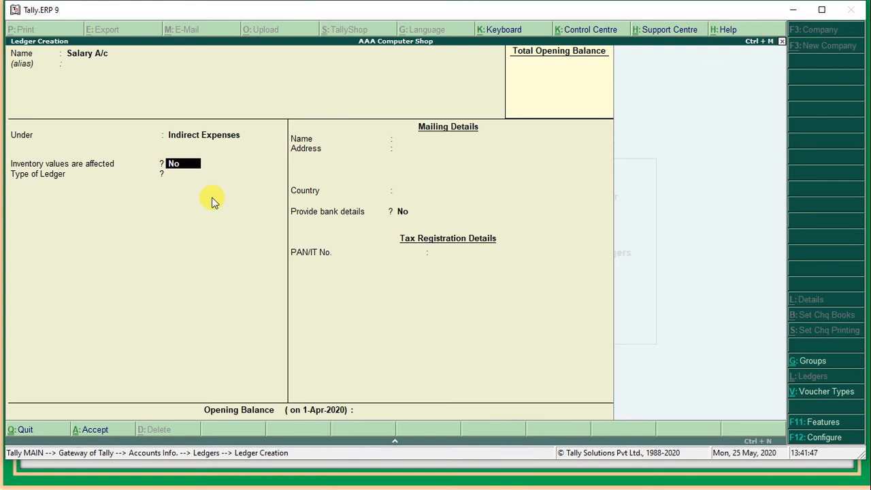
Save the Salary A/c ledger with its default settings and no opening balance, and leave ledger creation
key(Return)
key(Return)
key(Return)
key(Return)
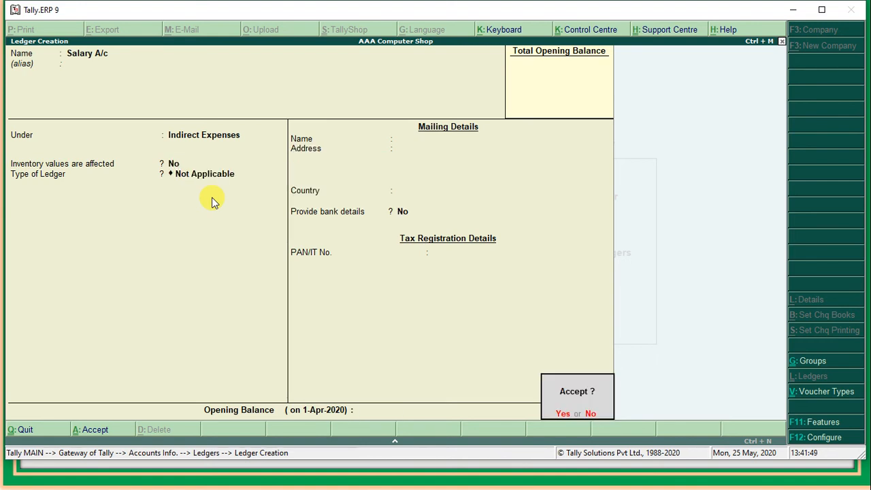
key(n)
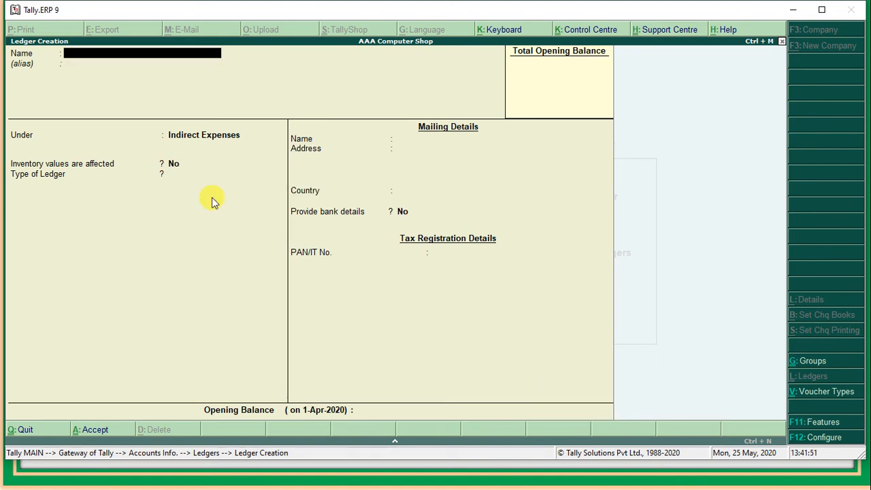
key(Escape)
key(y)
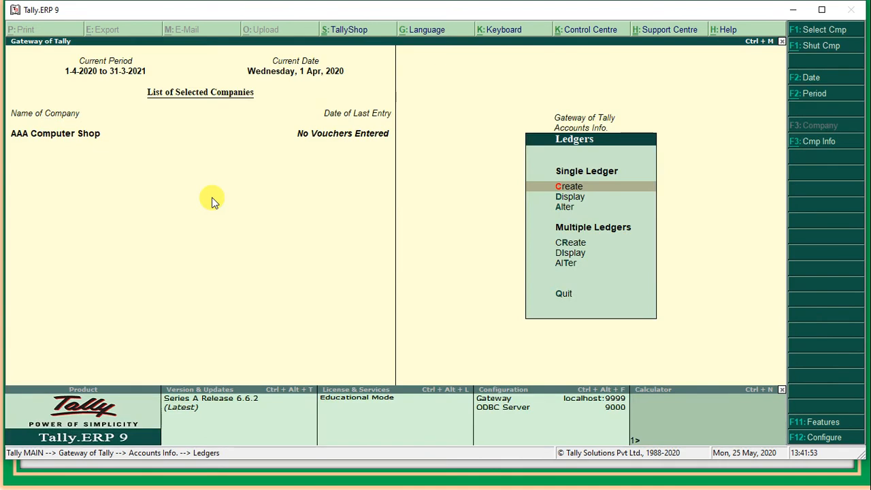
Display the Salary A/c ledger in read-only view and return to the ledger options
key(Down)
key(Return)
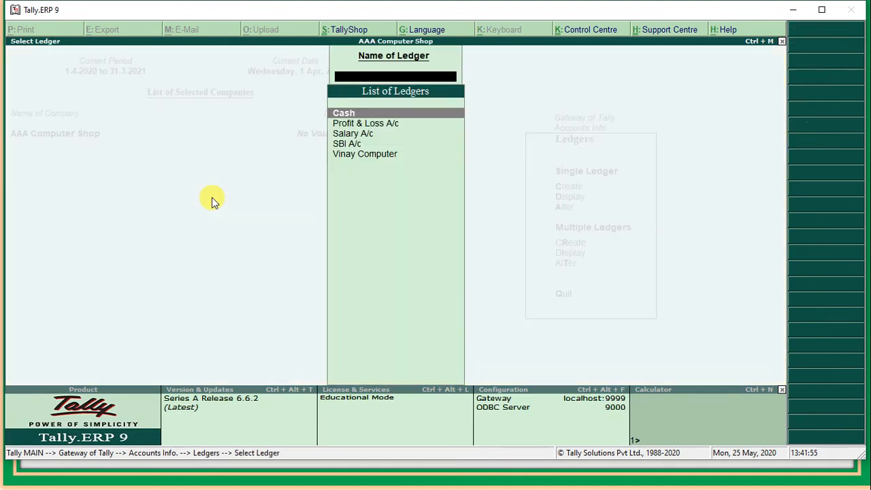
key(Down)
key(Down)
key(Down)
key(Up)
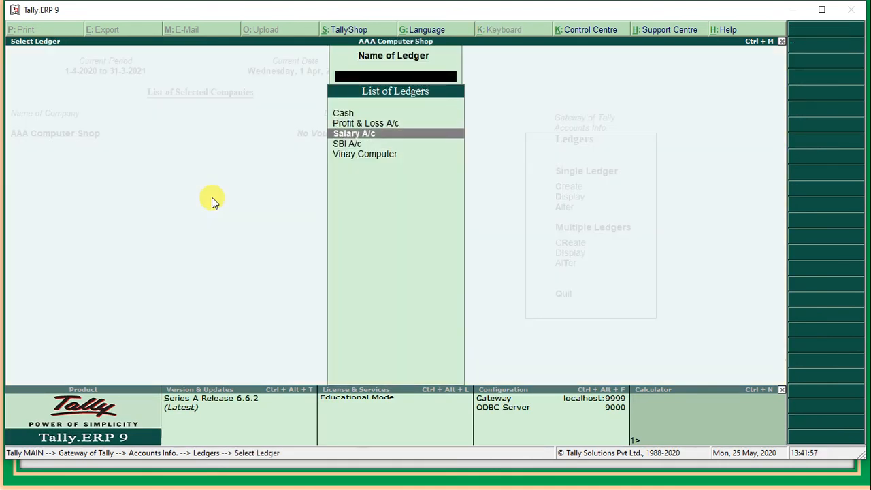
key(Return)
key(Escape)
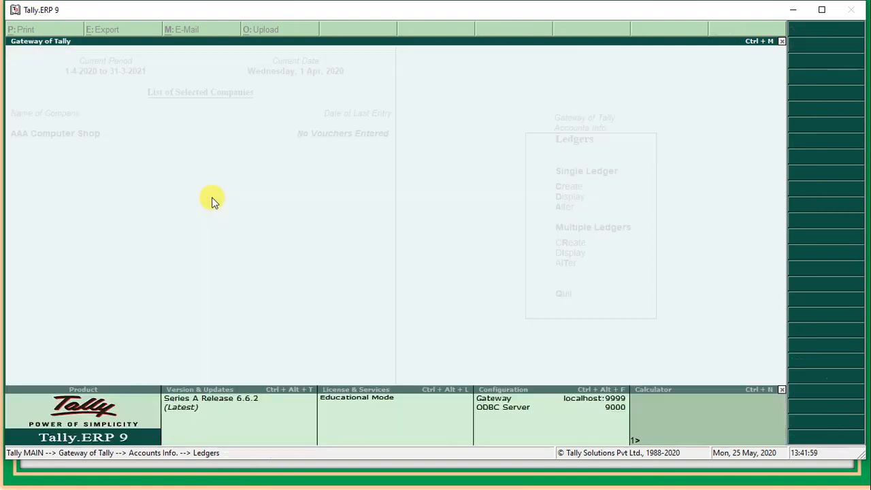
key(Escape)
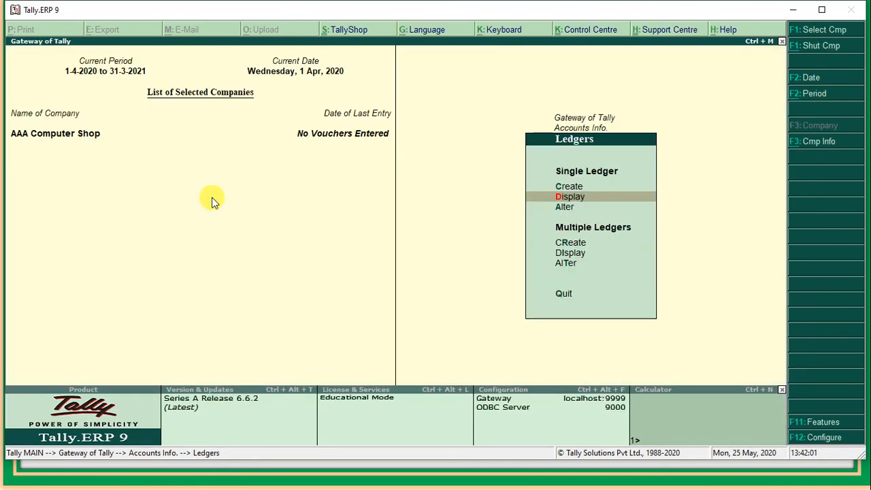
Open the existing Salary A/c single ledger for alteration and go to its group setting
key(Down)
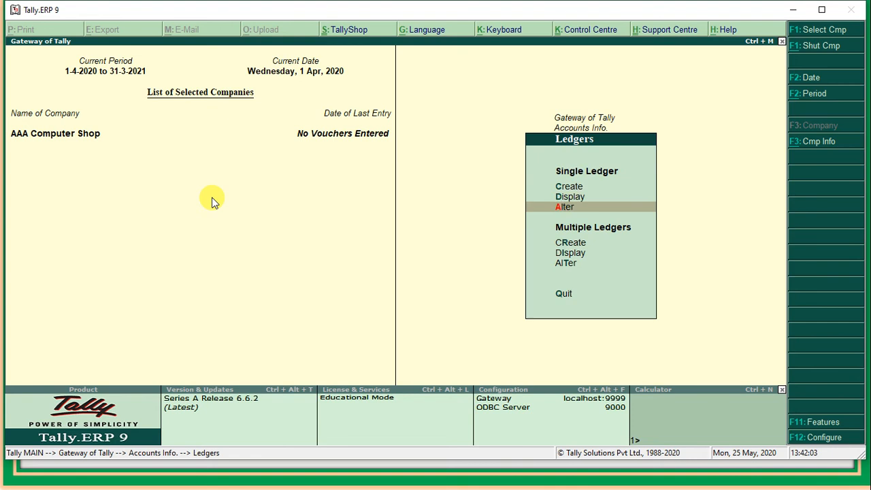
key(Return)
key(Down)
key(Down)
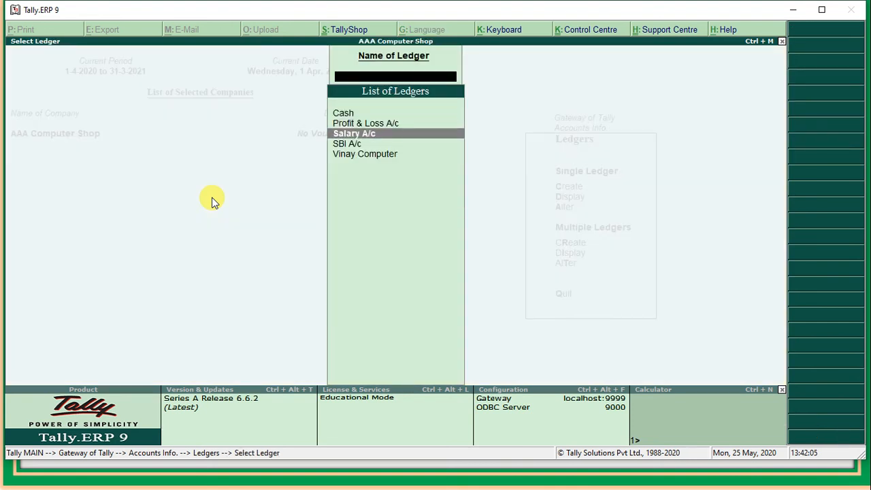
key(Return)
key(Return)
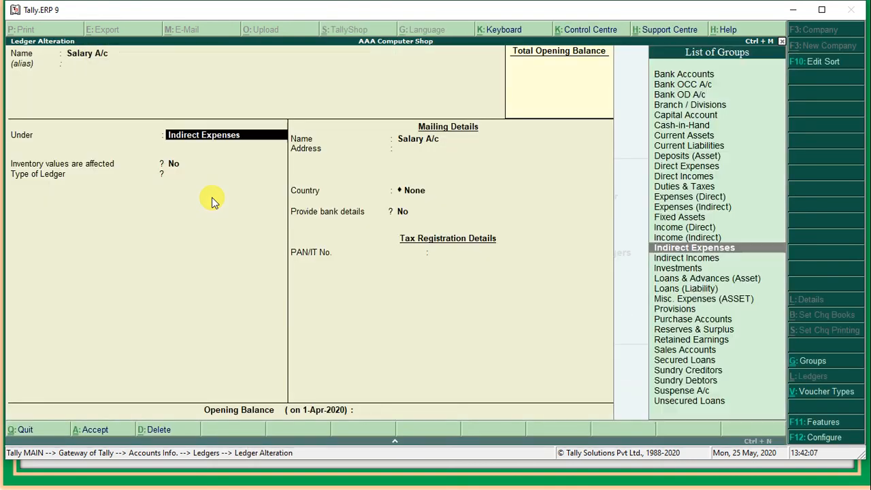
Keep Salary A/c under Indirect Expenses with its existing details, accept the ledger and leave ledger alteration
key(Return)
key(Return)
key(Return)
key(Return)
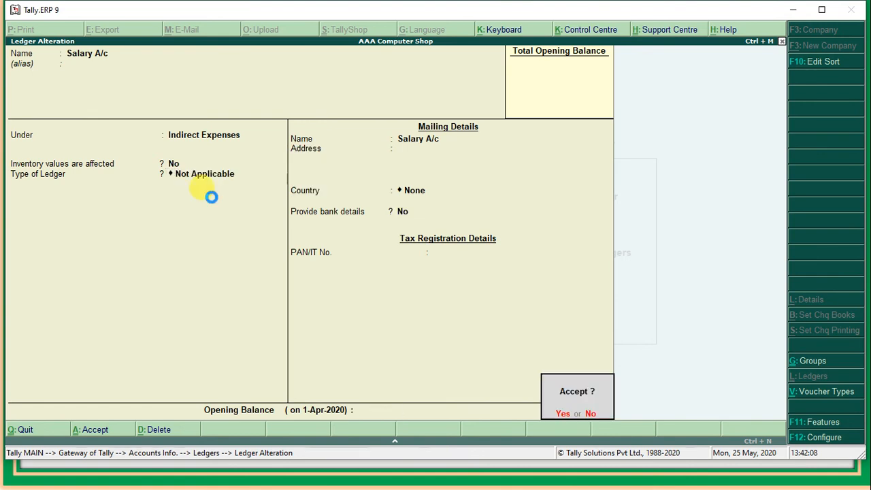
key(Return)
key(Return)
key(BackSpace)
key(Escape)
key(Return)
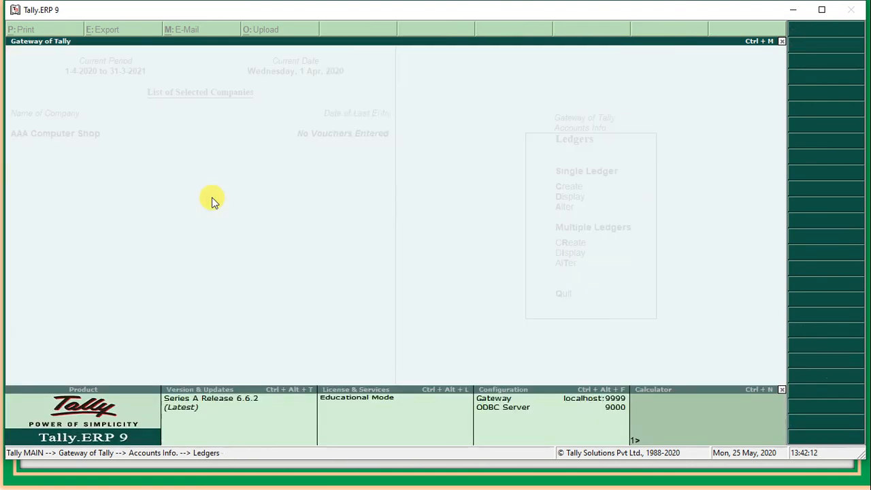
key(Escape)
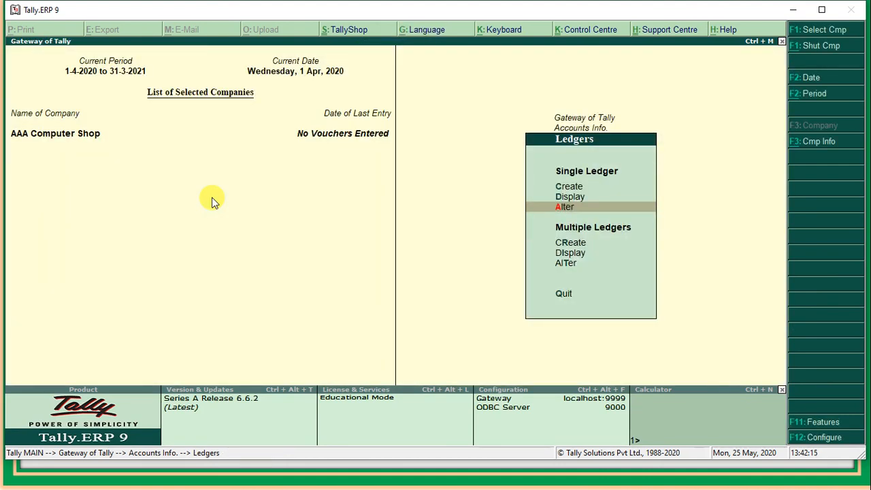
Start creating multiple ledgers at once under the Indirect Incomes group
key(Down)
key(Down)
key(Up)
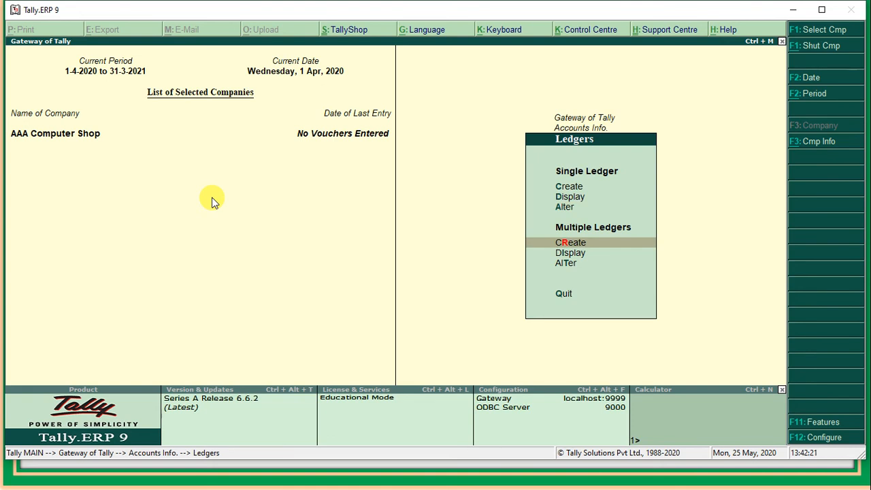
key(Return)
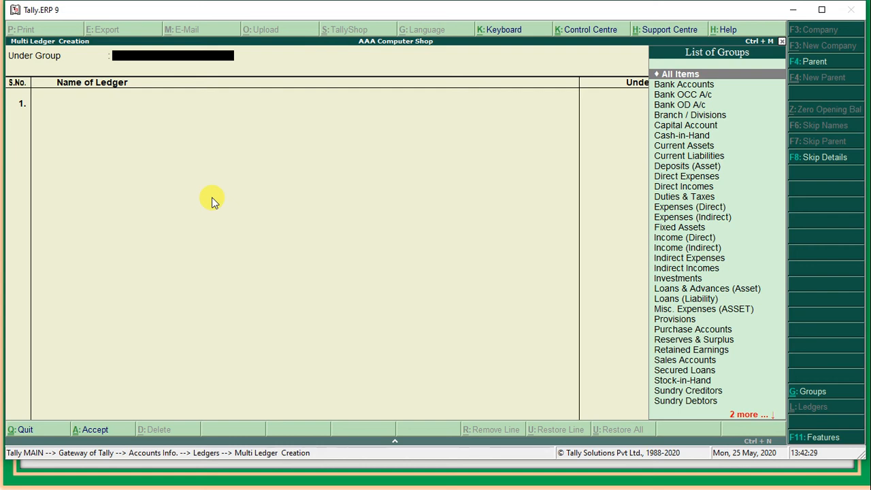
text(In)
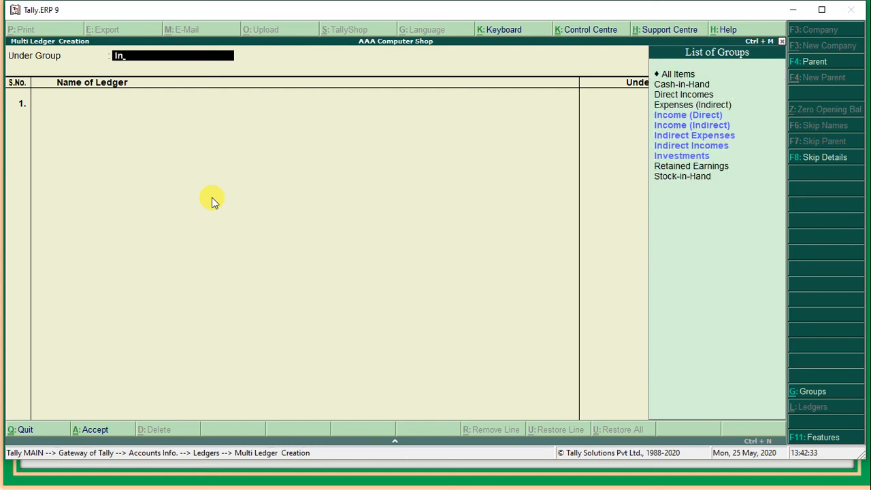
key(Down)
key(Down)
key(Down)
key(Down)
key(Return)
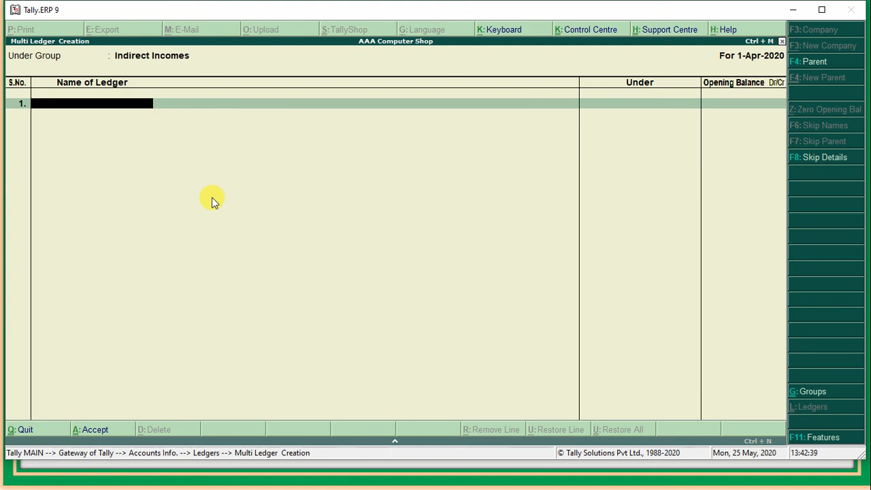
Add the ledgers Bank Int and Rent under Indirect Incomes without opening balances and save them
text(Bank Int)
key(Return)
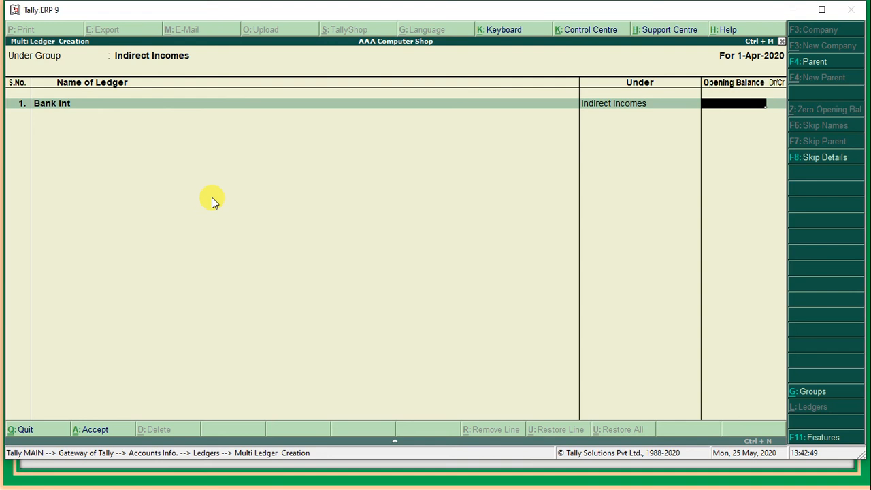
key(Return)
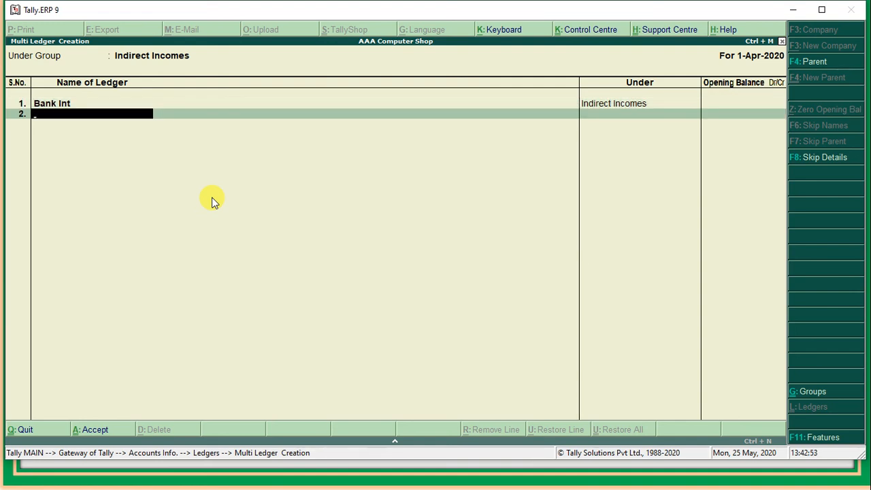
text(Rent)
key(Return)
key(Return)
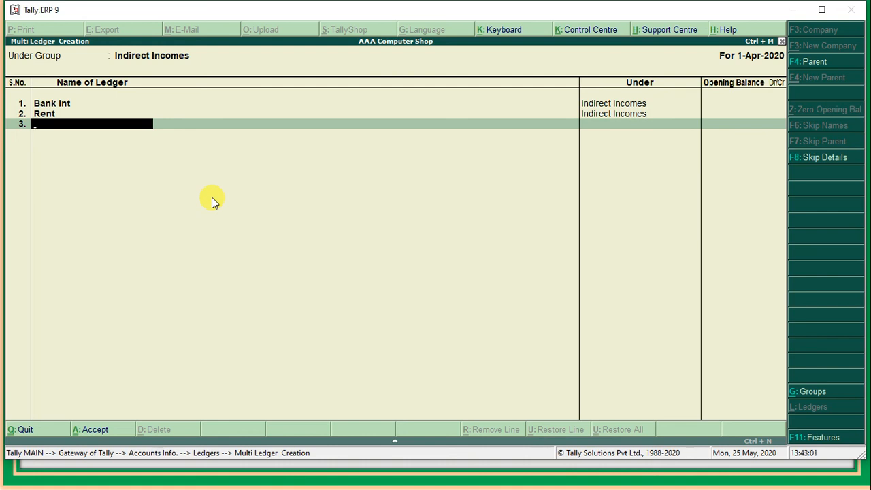
key(Return)
key(Return)
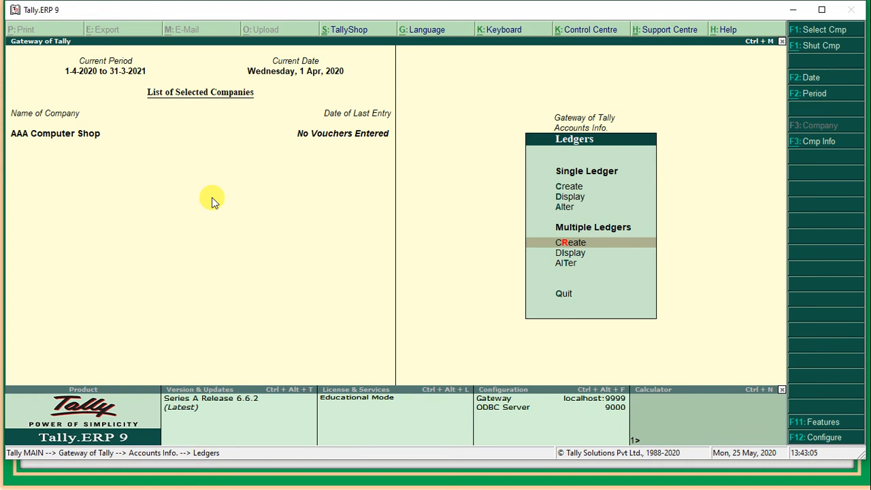
Leave the ledger and accounts options and return to the Gateway of Tally
key(Down)
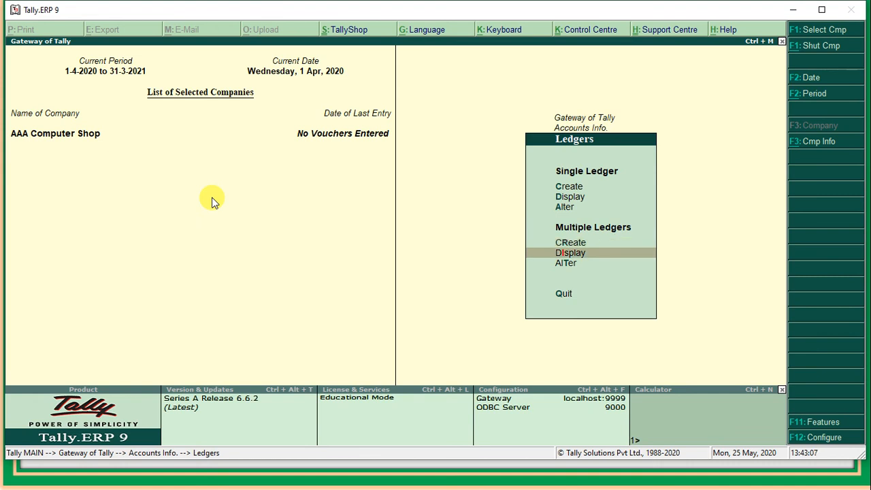
key(Down)
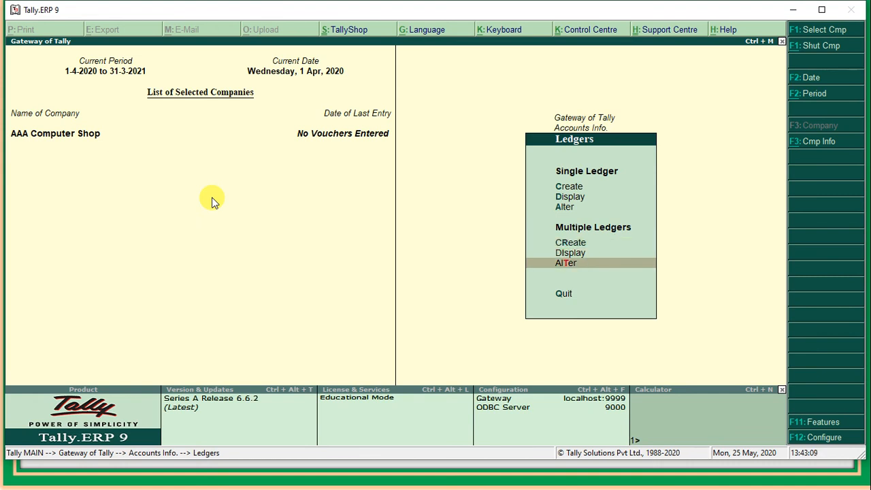
key(Up)
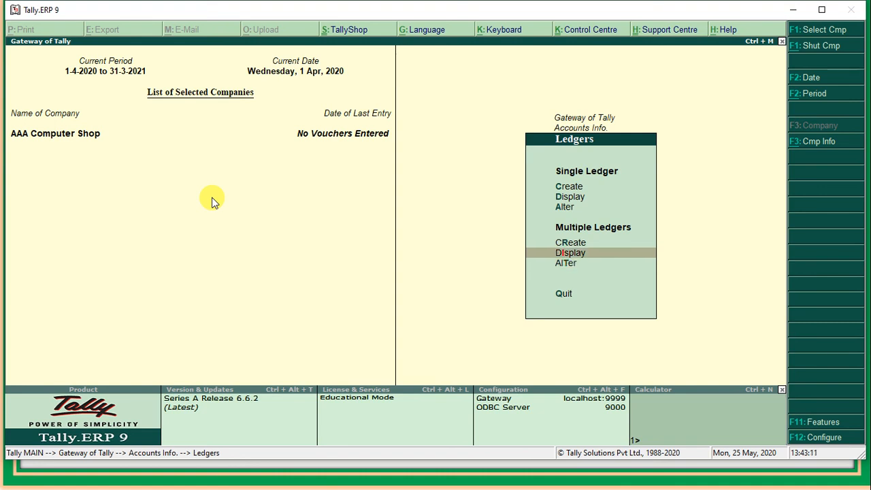
key(Down)
key(Down)
key(Return)
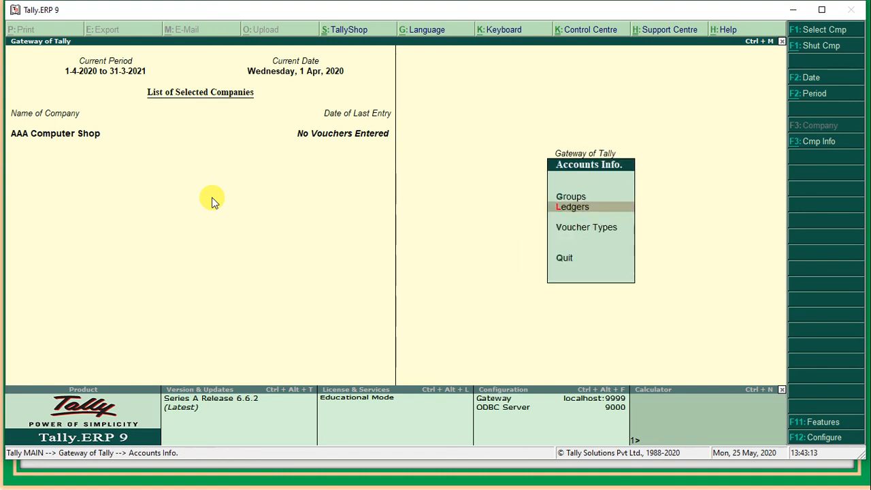
key(Up)
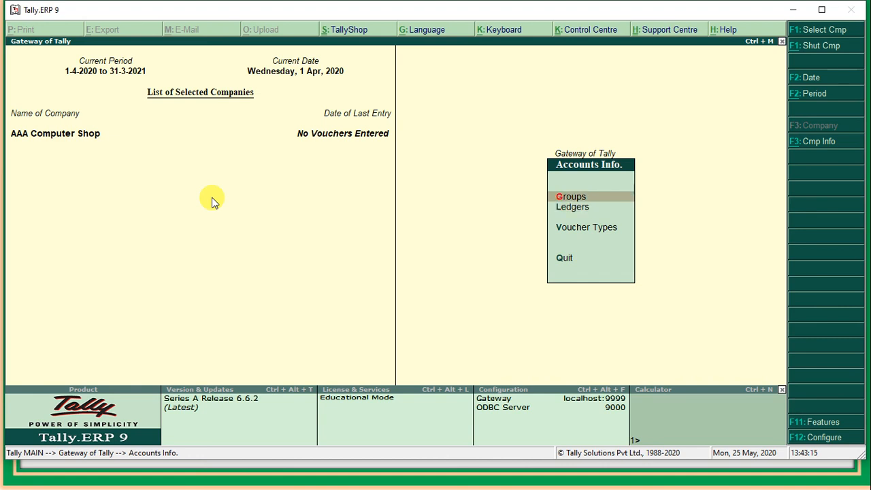
key(Down)
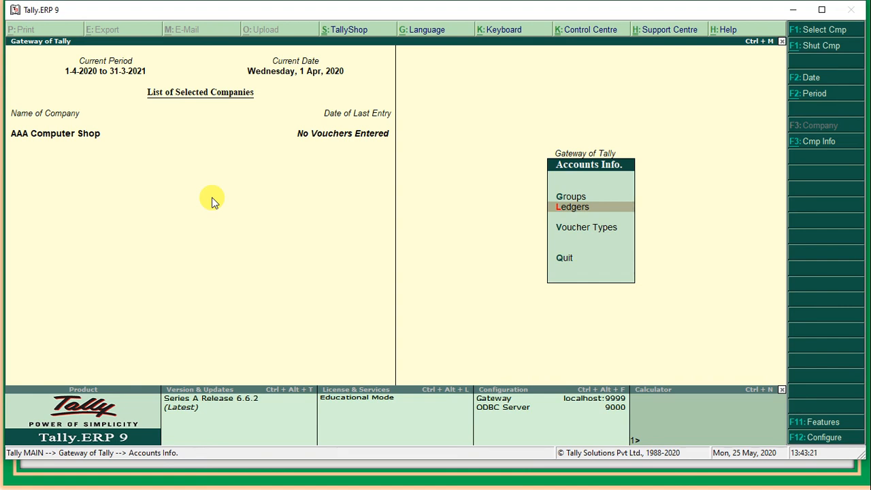
key(Escape)
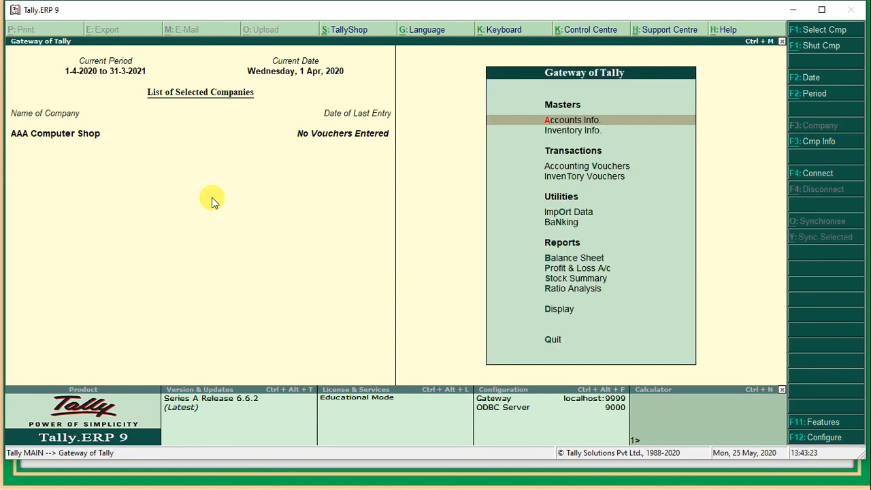
key(Return)
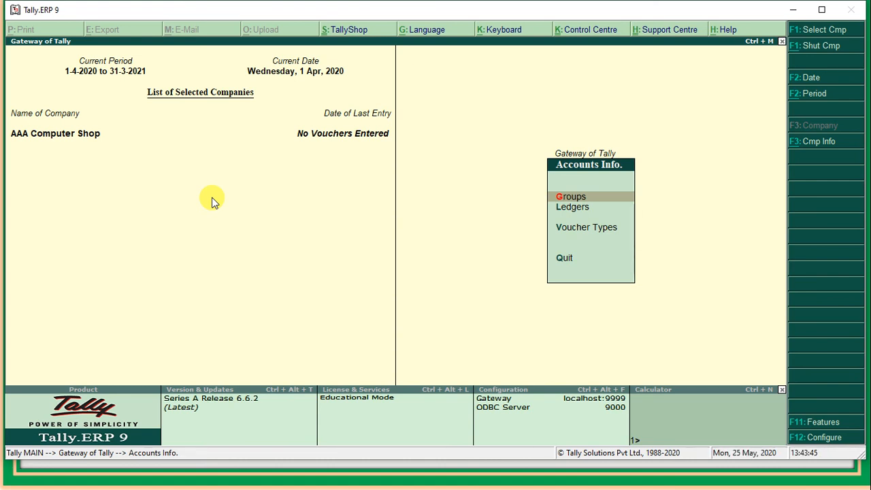
key(Escape)
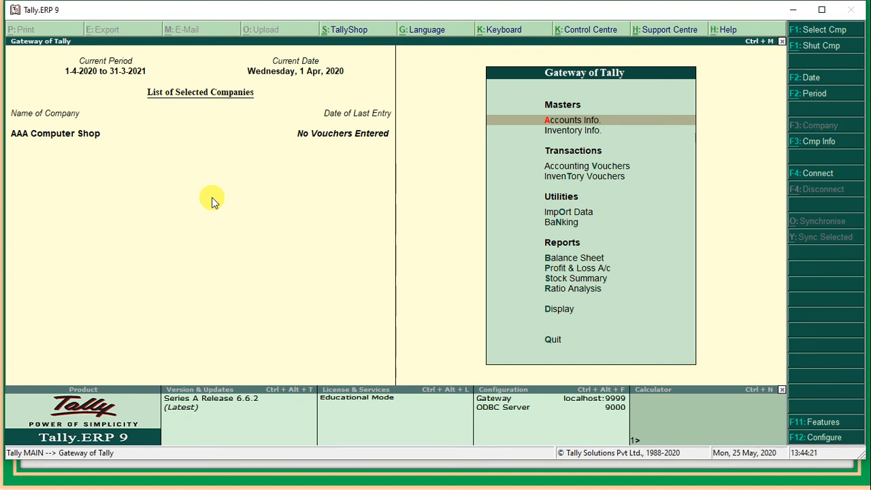
Look through the Contra, Payment, Receipt, Sales and Purchase accounting voucher screens and quit without entering a voucher
key(Down)
key(Down)
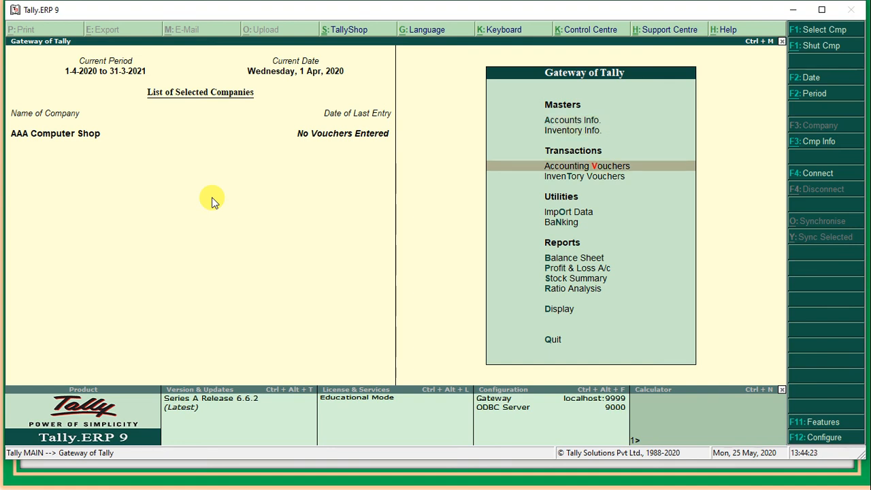
key(Return)
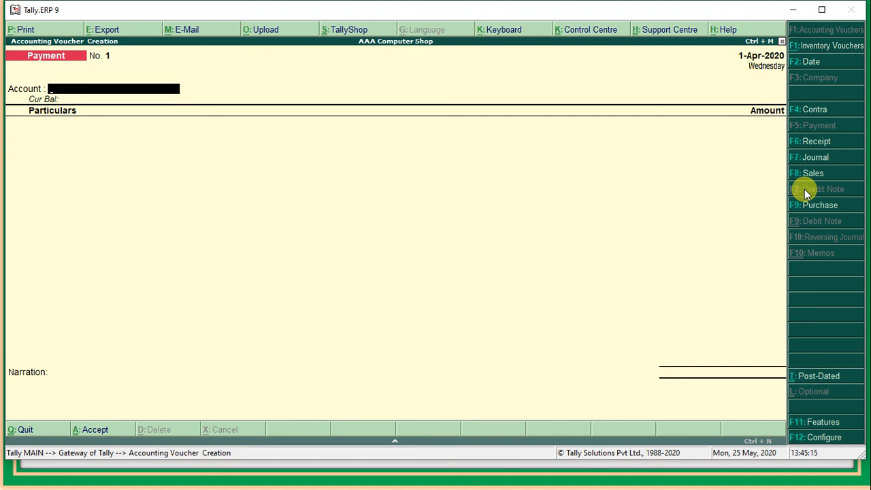
click(813, 110)
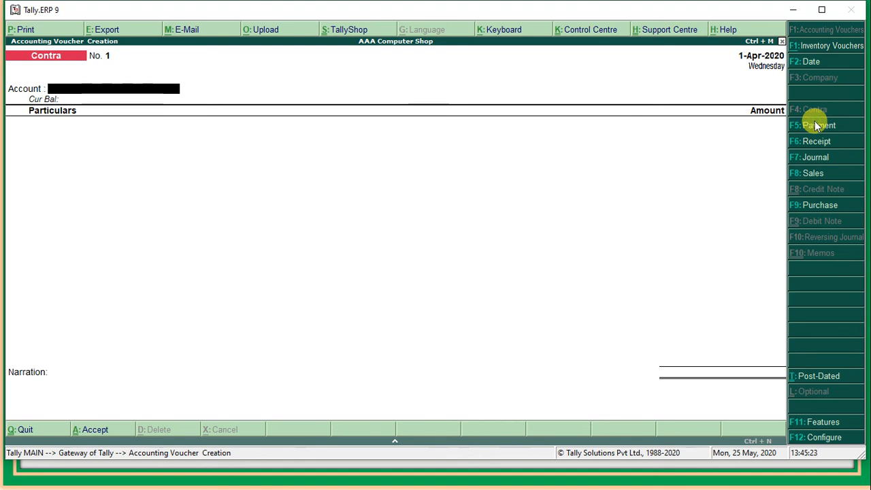
click(817, 126)
click(817, 141)
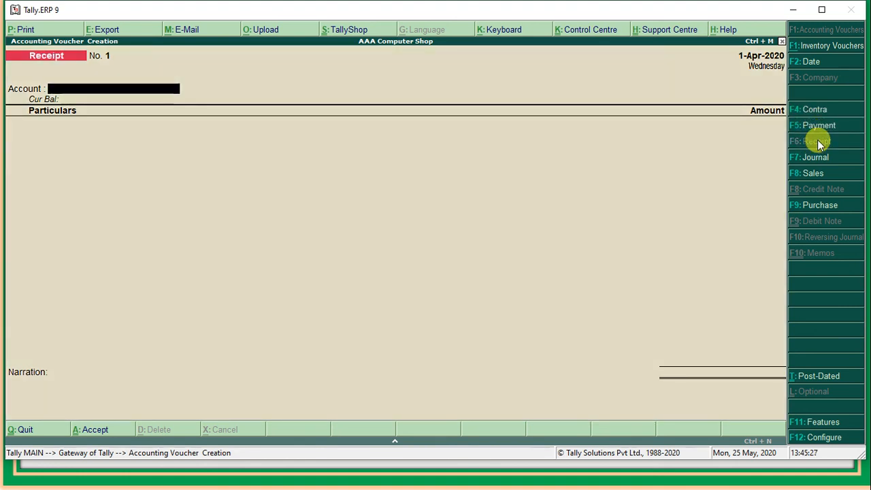
click(806, 172)
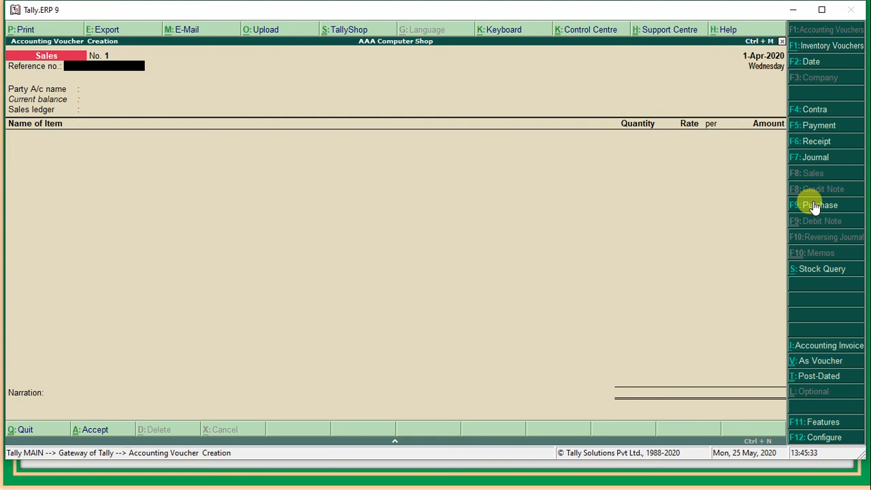
click(815, 205)
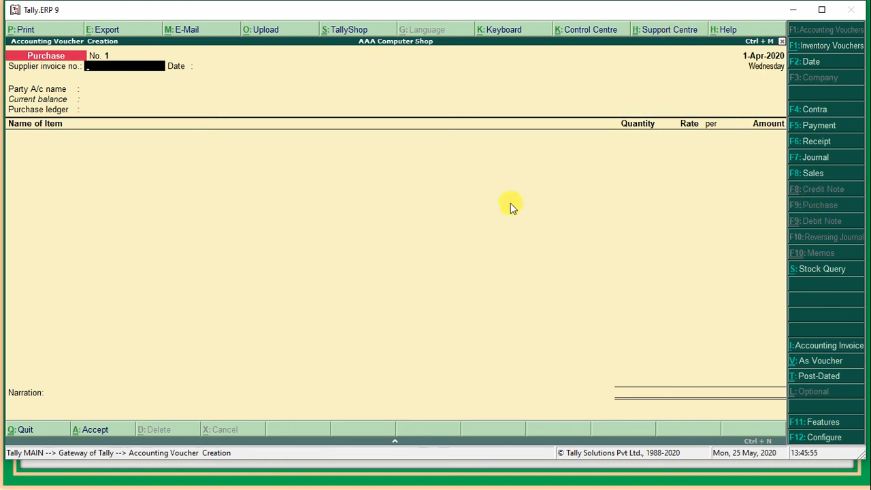
key(Escape)
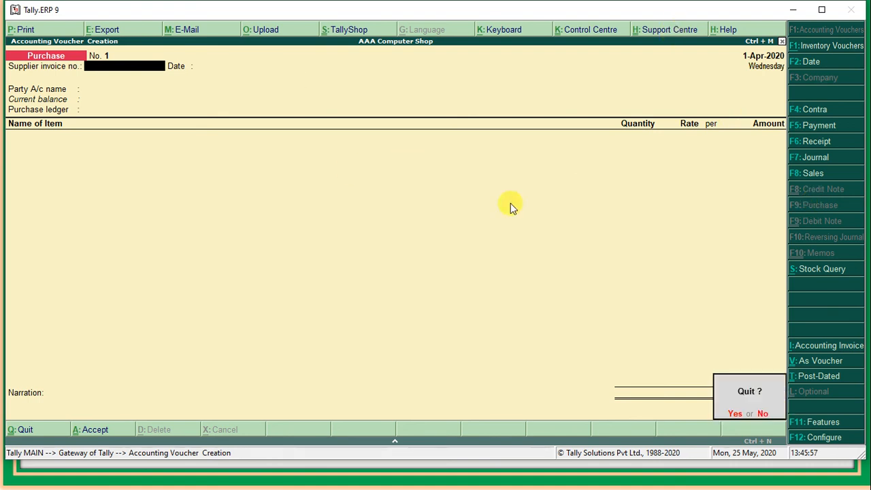
key(y)
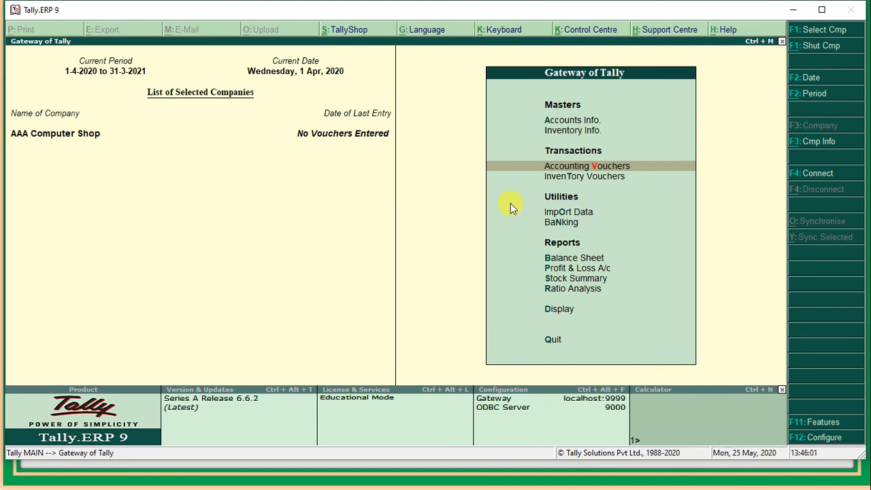
Enter a contra voucher with SBI A/c as the account and Cash for 50000 as the particulars
key(Return)
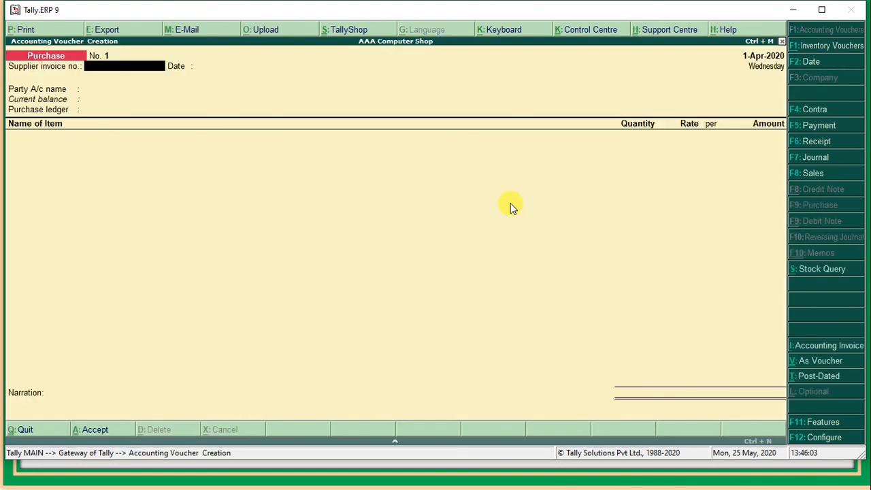
click(809, 110)
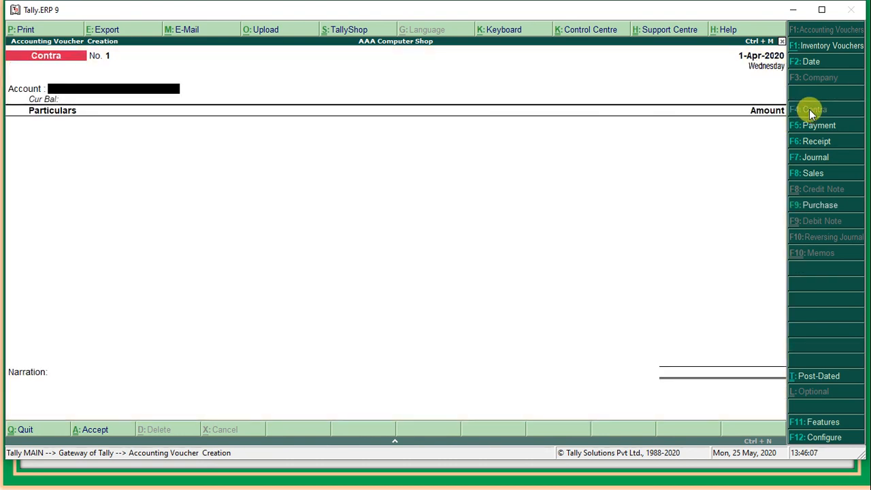
text(S)
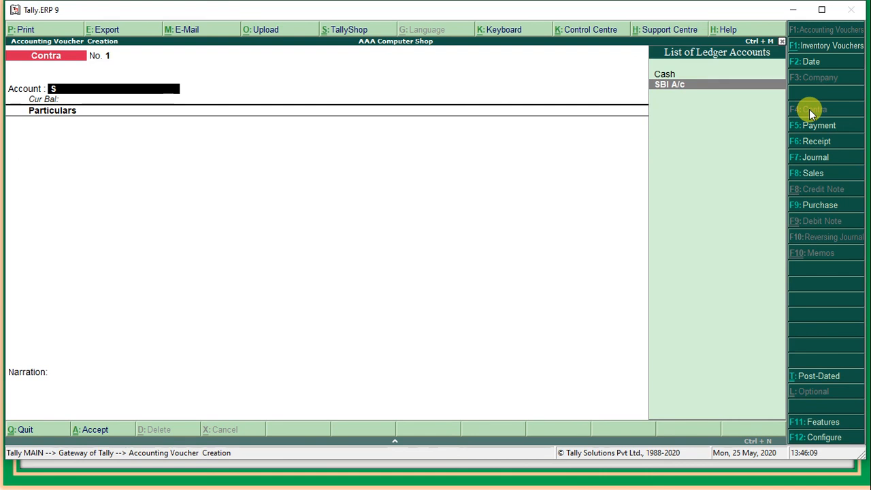
key(Return)
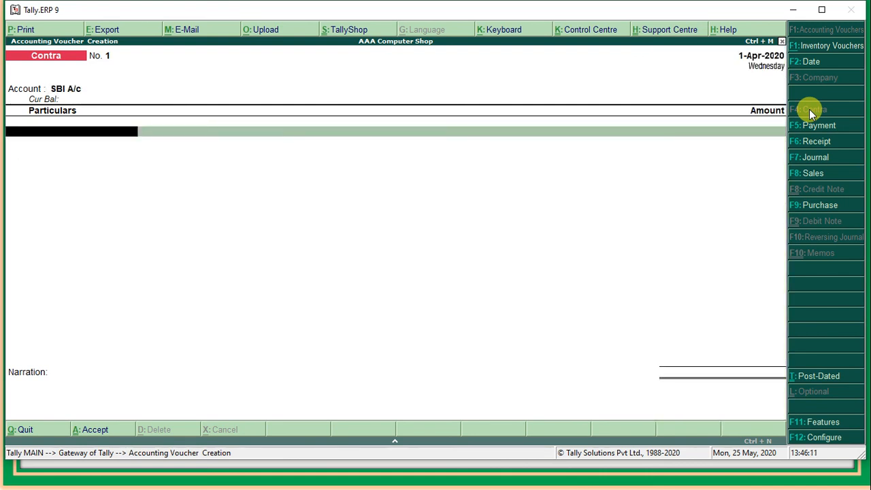
text(Ca)
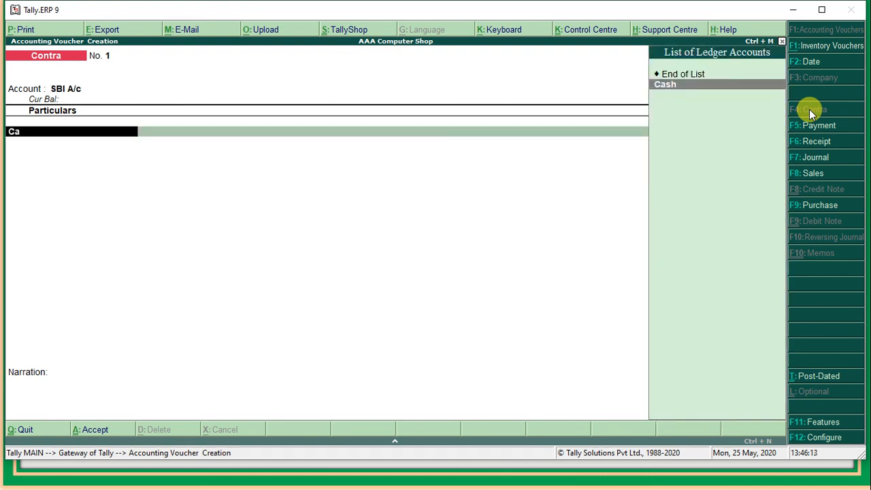
key(Return)
text(500)
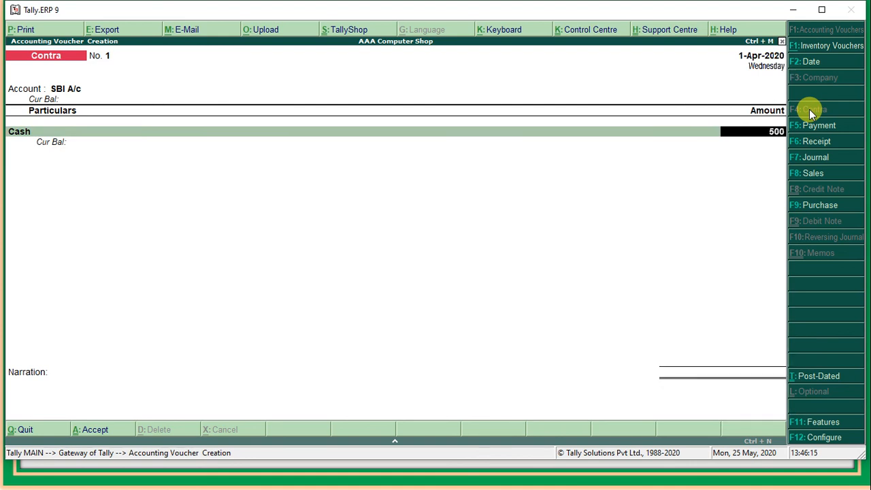
text(00)
key(Return)
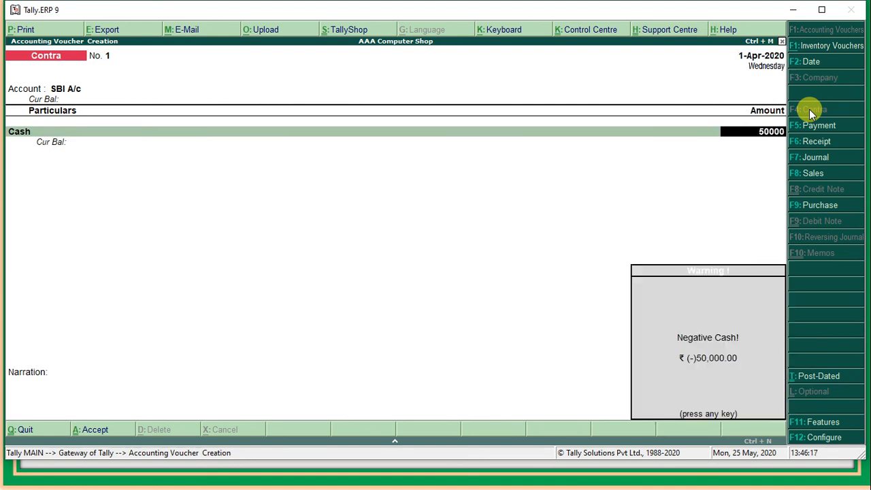
key(Return)
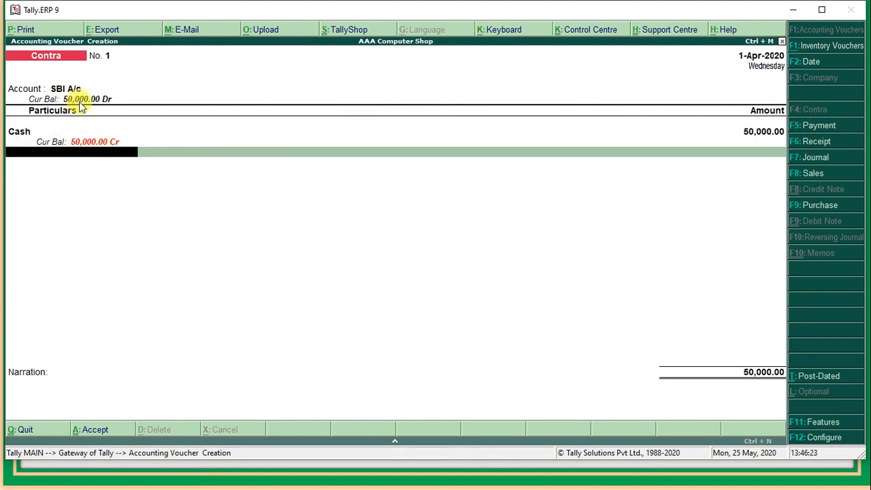
Finish the particulars and keep the SBI A/c bank allocation as Cash with the denominations left blank
key(Return)
key(Return)
key(Return)
key(Return)
key(Return)
key(Return)
key(Return)
key(Return)
key(Return)
key(Return)
key(Return)
key(Return)
key(Return)
key(Return)
key(Return)
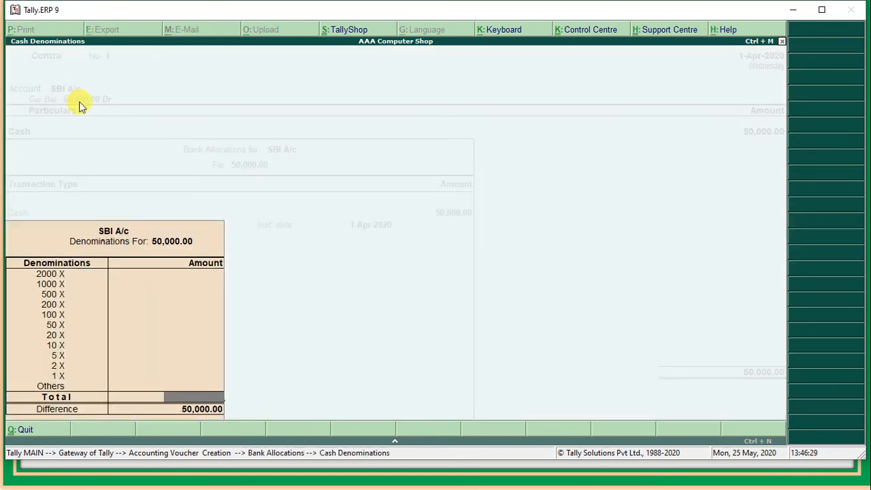
key(Return)
key(Return)
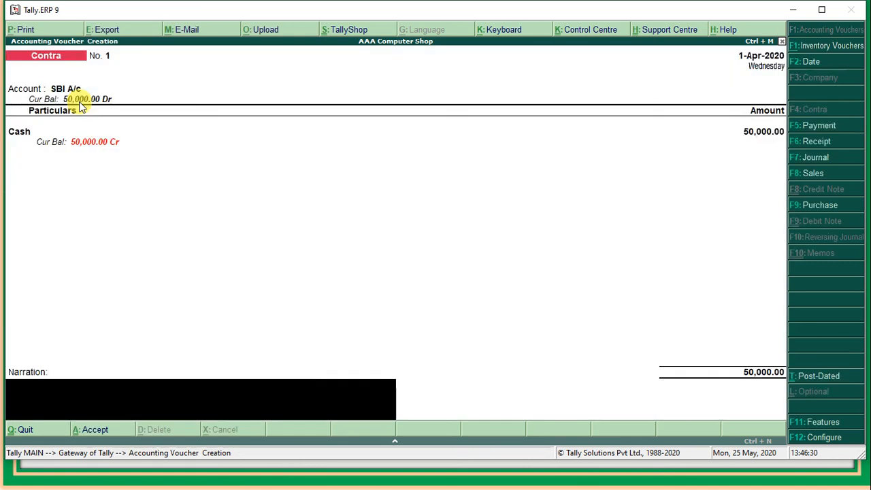
Save the contra voucher without a narration and return to the Gateway of Tally
key(Return)
key(Return)
key(Escape)
key(Return)
key(Escape)
key(Escape)
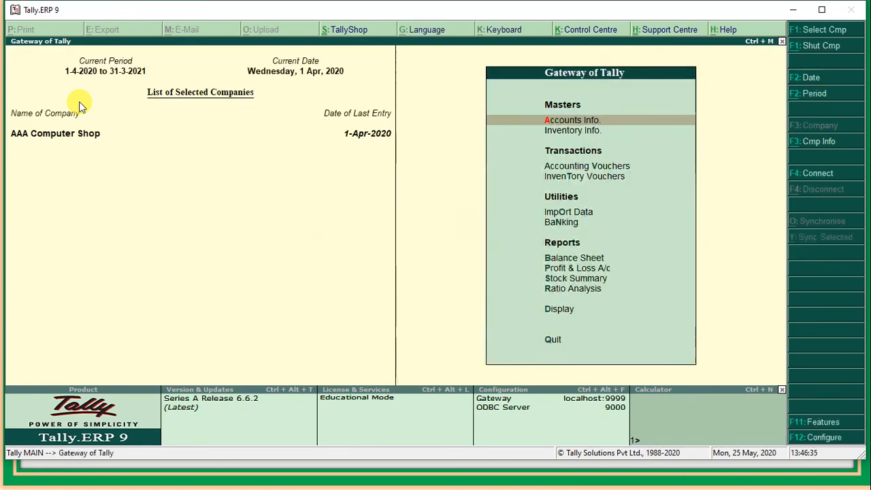
Reopen the accounting vouchers to view the empty contra voucher and quit it without an entry
key(Down)
key(Down)
key(Down)
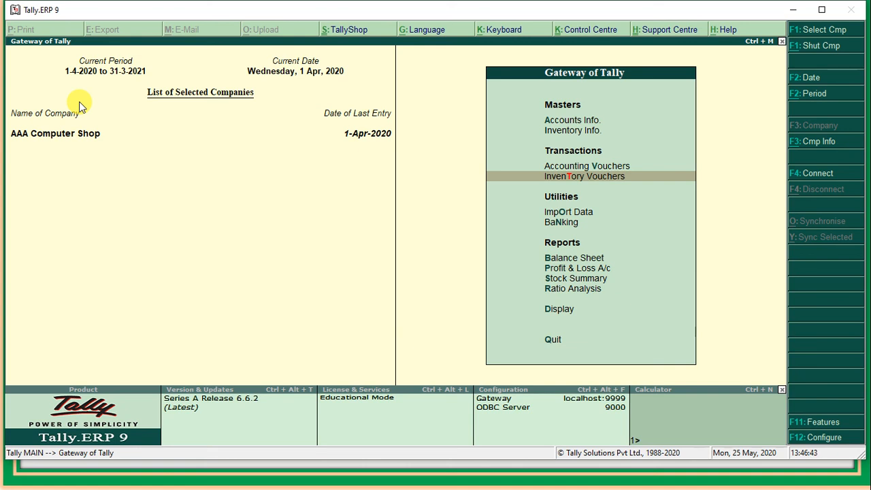
key(Up)
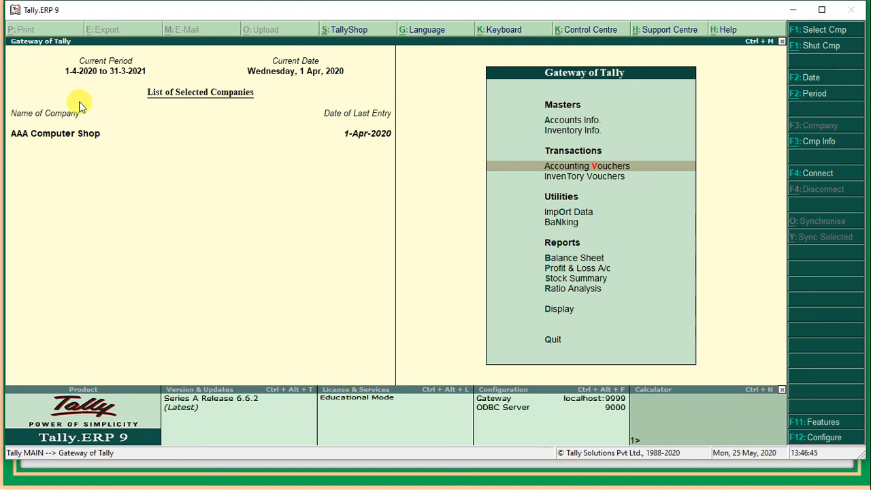
key(Return)
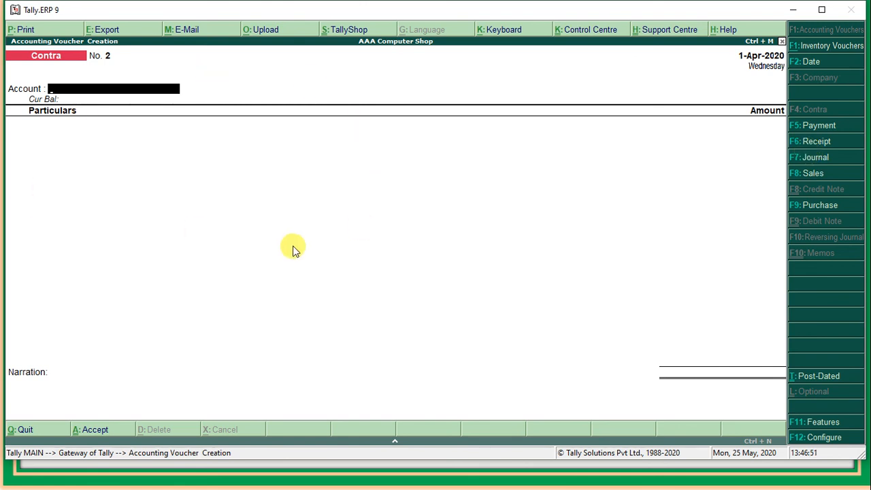
key(Escape)
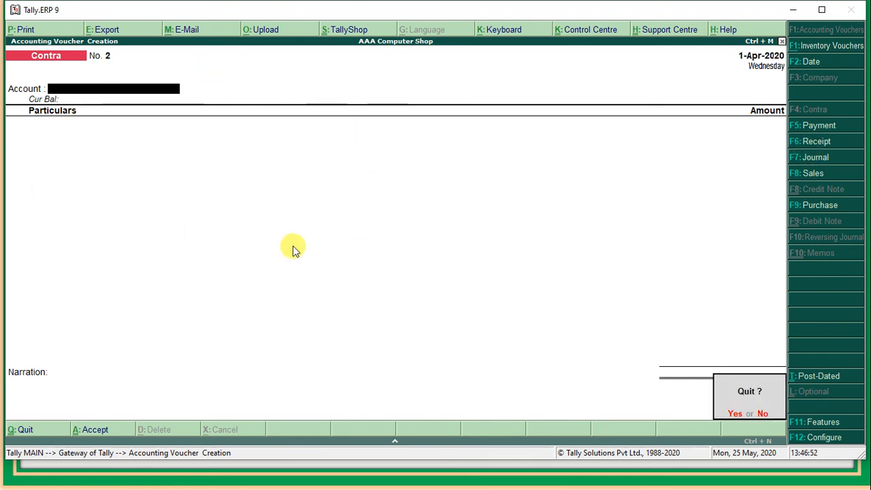
key(Return)
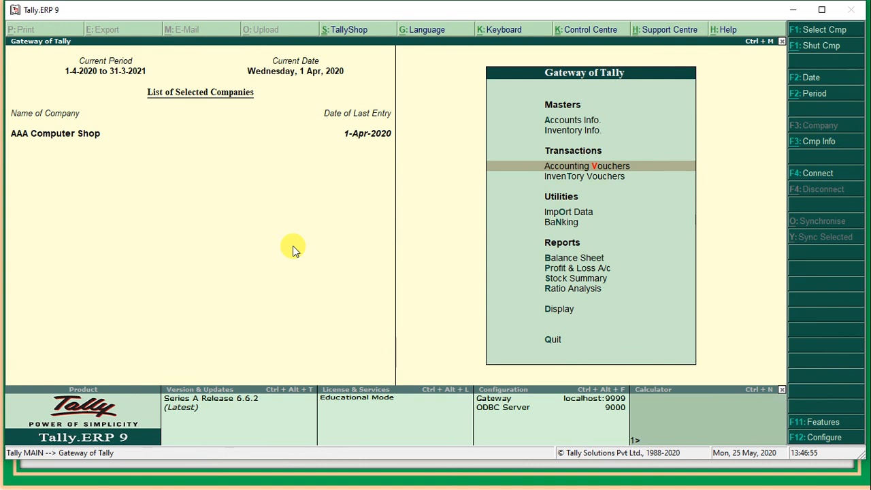
key(Down)
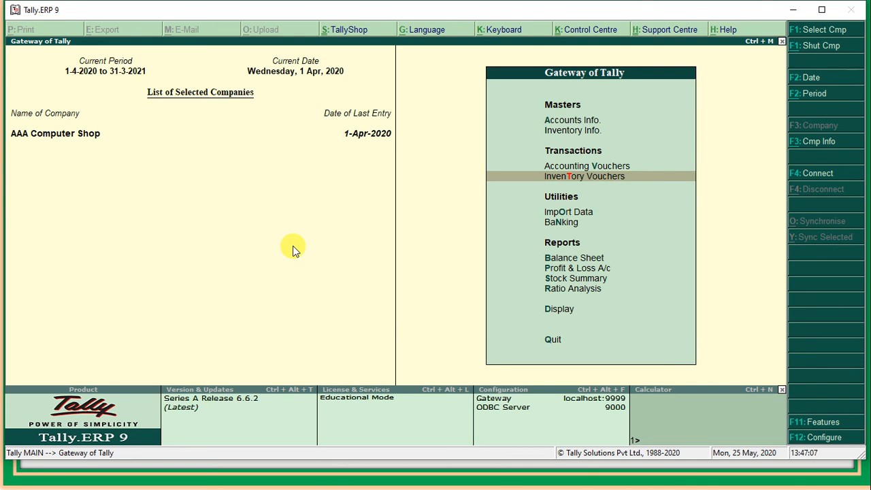
key(Up)
key(Up)
key(Up)
key(Down)
key(Down)
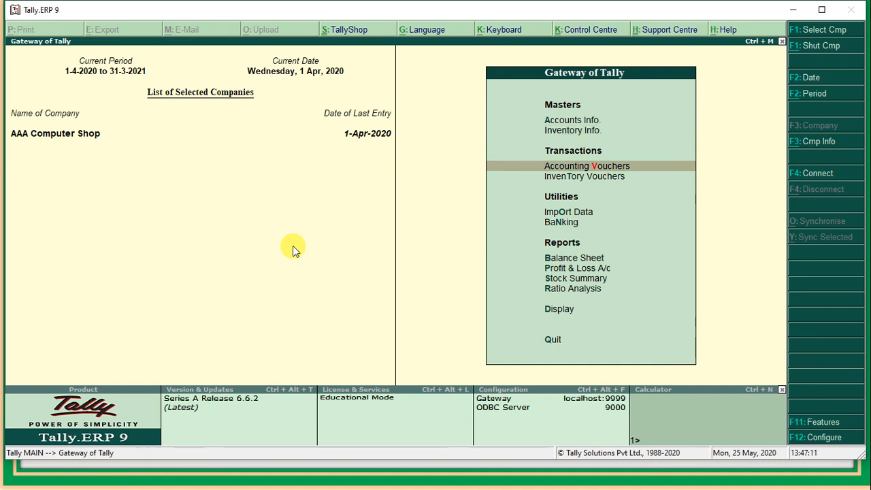
Examine the Balance Sheet of AAA Computer Shop in detailed form and return to the Gateway of Tally
key(Down)
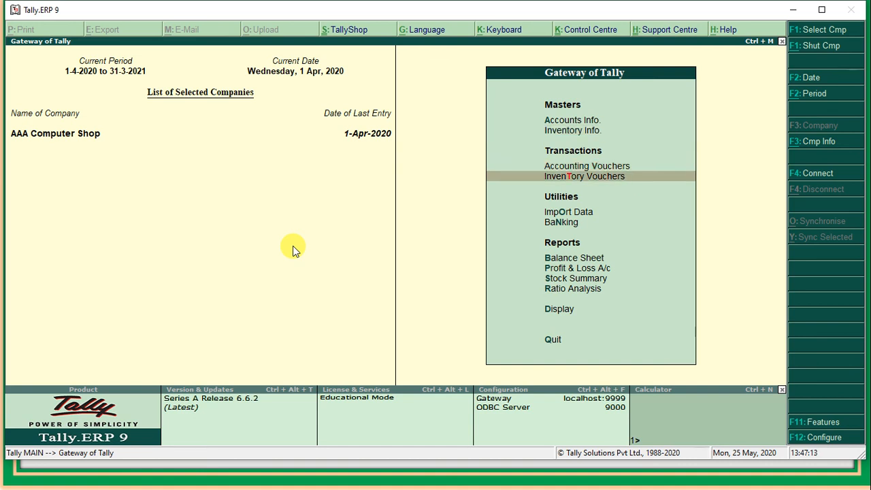
key(Down)
key(Down)
key(Down)
key(Down)
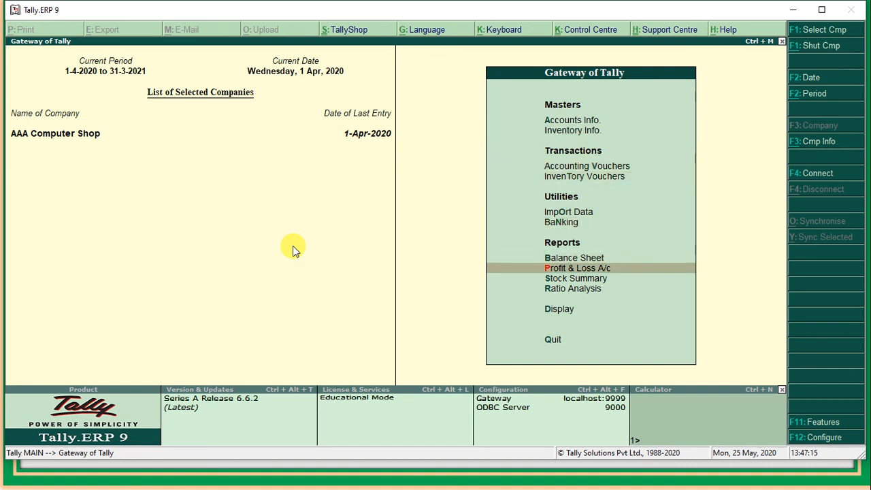
key(Up)
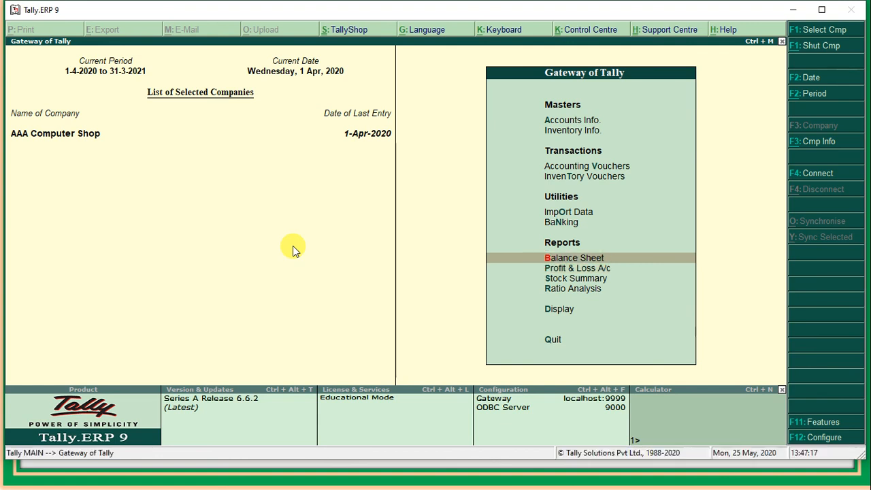
key(Down)
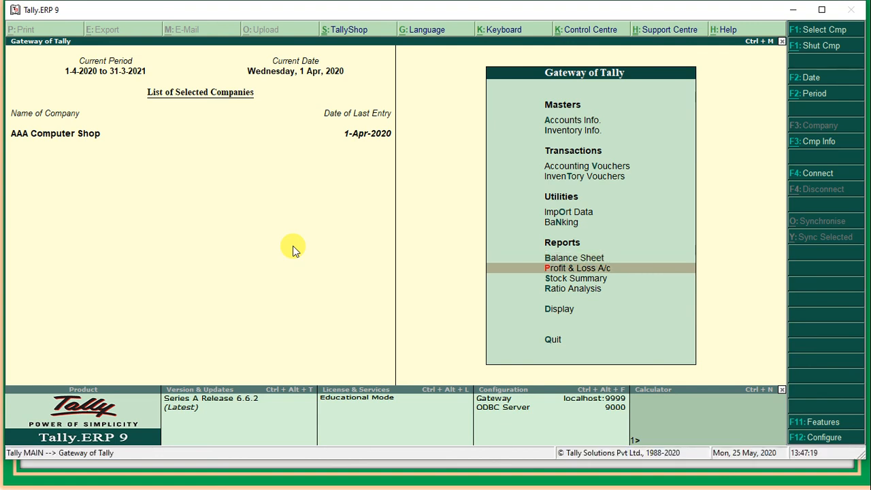
key(Up)
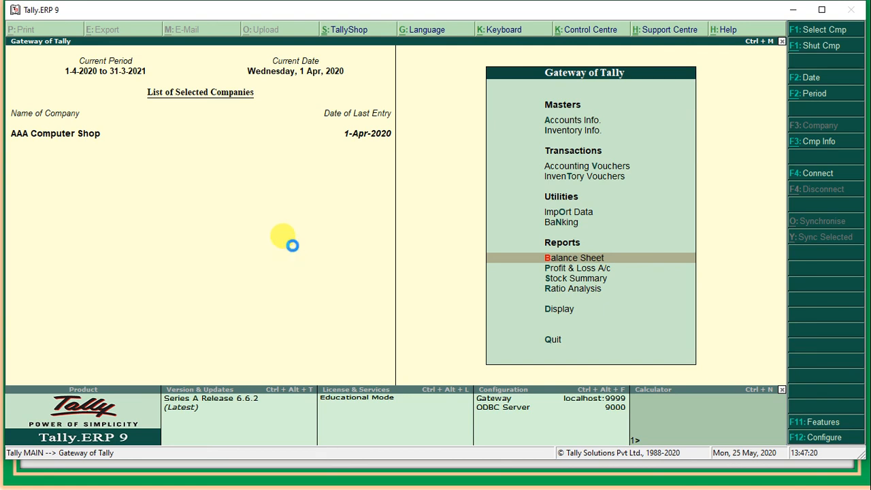
key(Return)
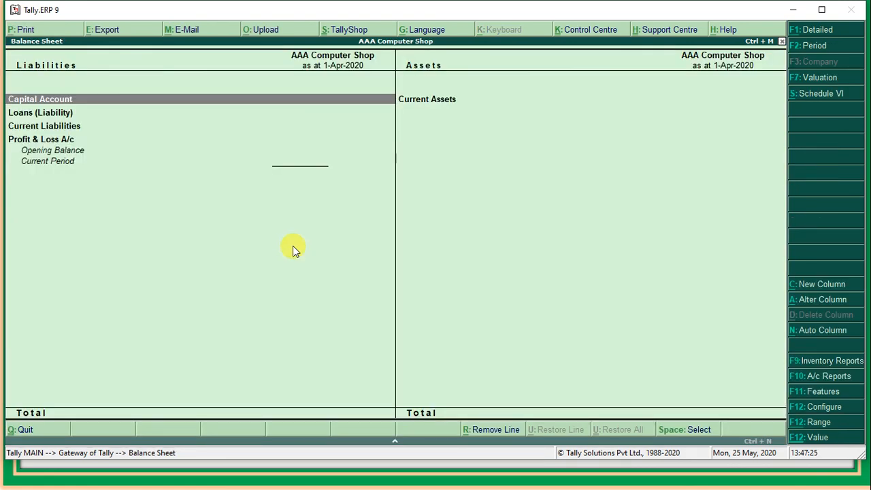
key(XF86AudioMute)
key(alt+F1)
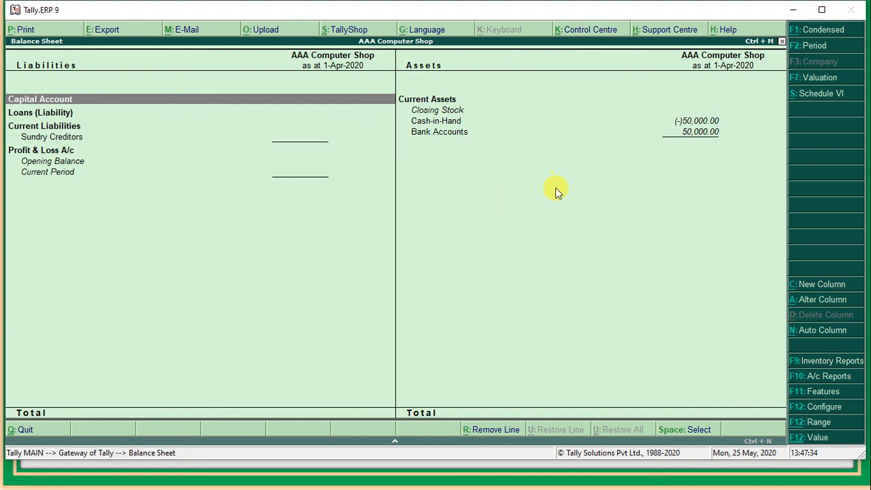
key(Escape)
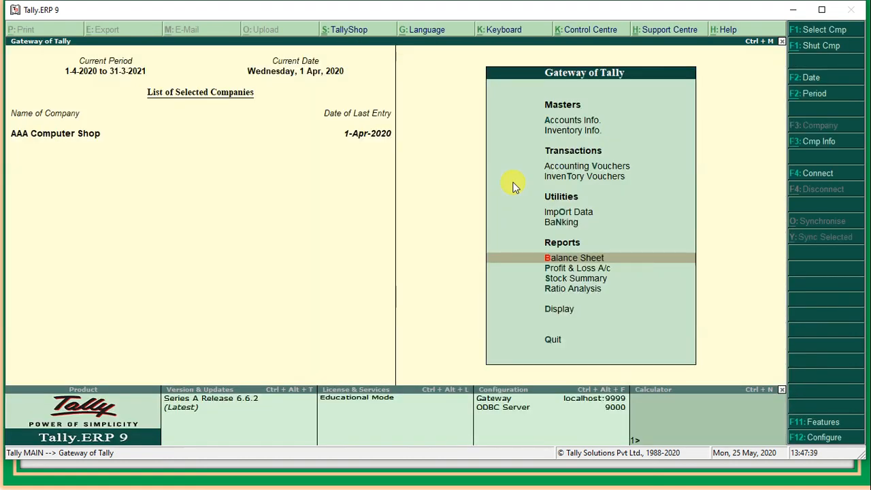
View the Profit & Loss A/c of AAA Computer Shop in detailed form and return to the Gateway of Tally
key(Down)
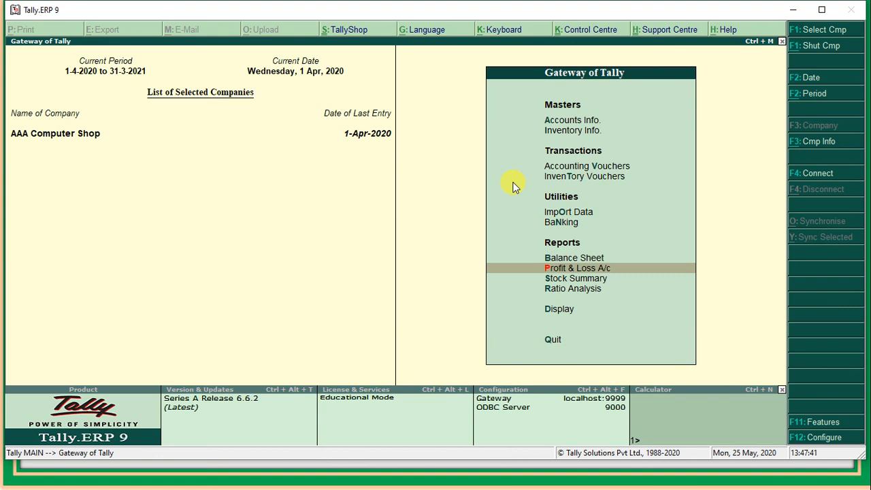
key(Return)
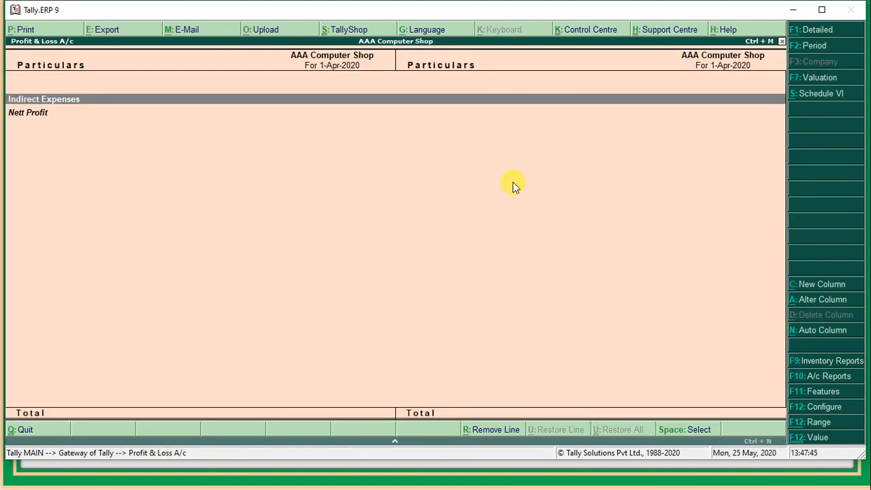
key(alt+F1)
key(Escape)
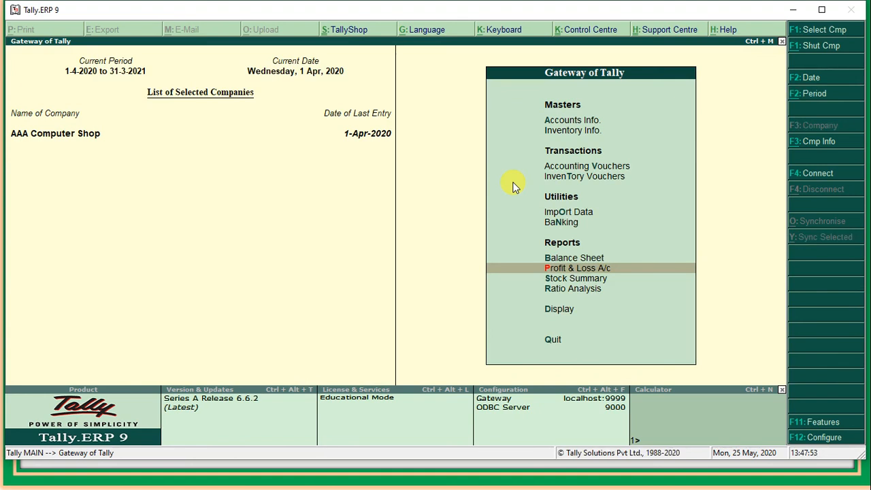
Display the Day Book and open its contra voucher No. 1 for alteration
key(d)
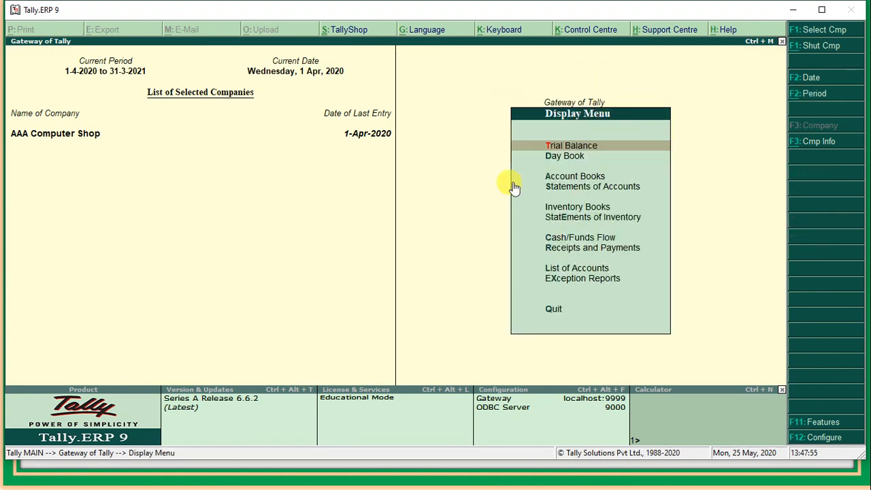
key(Escape)
key(Down)
key(Up)
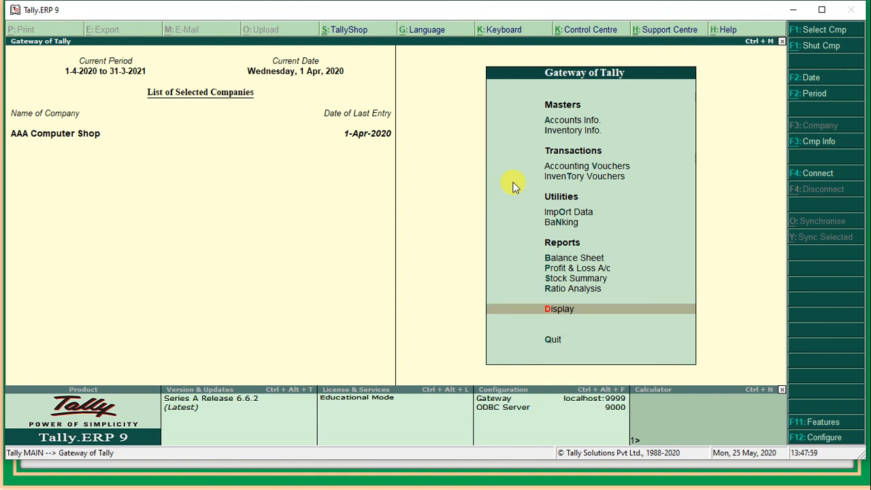
key(Return)
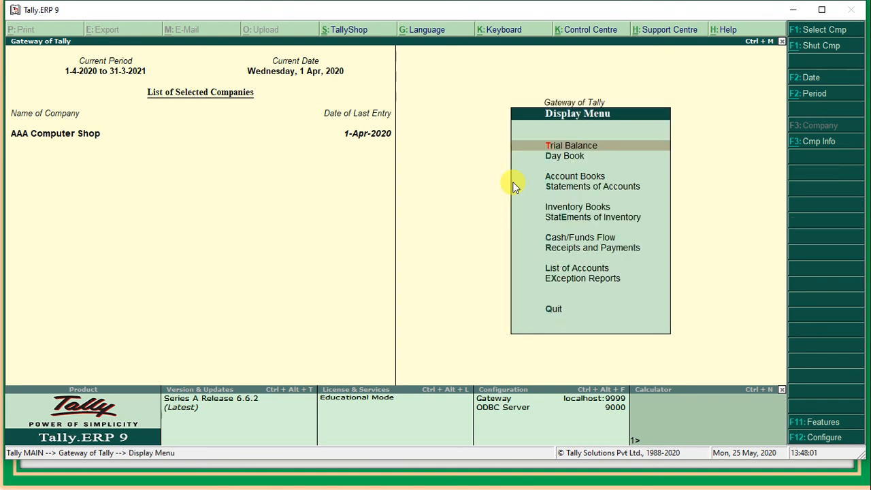
key(Down)
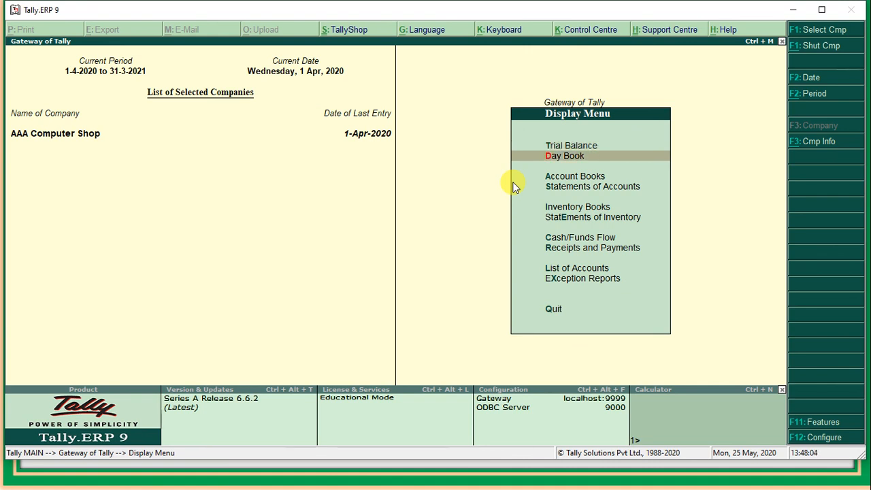
key(Return)
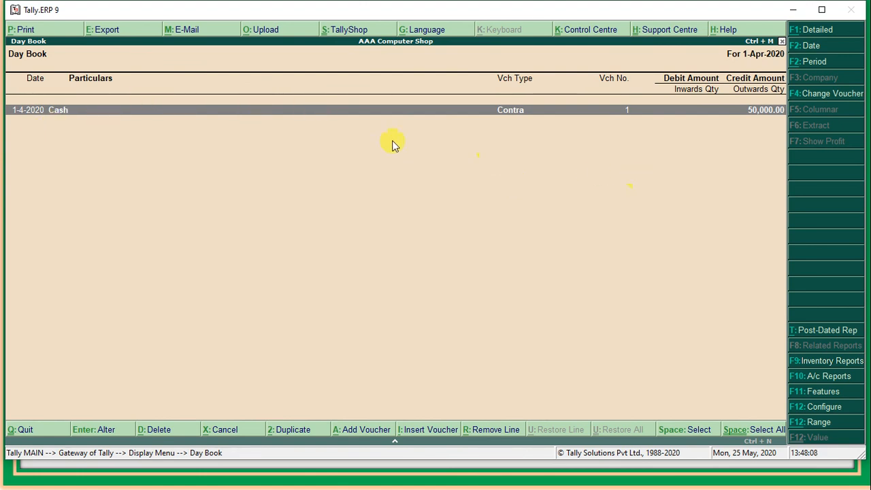
key(Return)
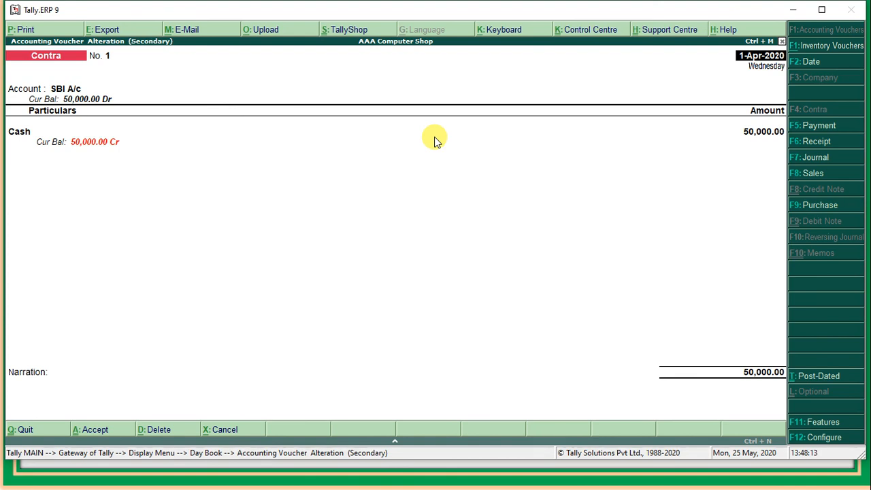
Go through the contra voucher's entries and SBI A/c bank allocation without edits, then accept it and leave the Day Book
key(Return)
key(Return)
key(Return)
key(Return)
key(Return)
key(Return)
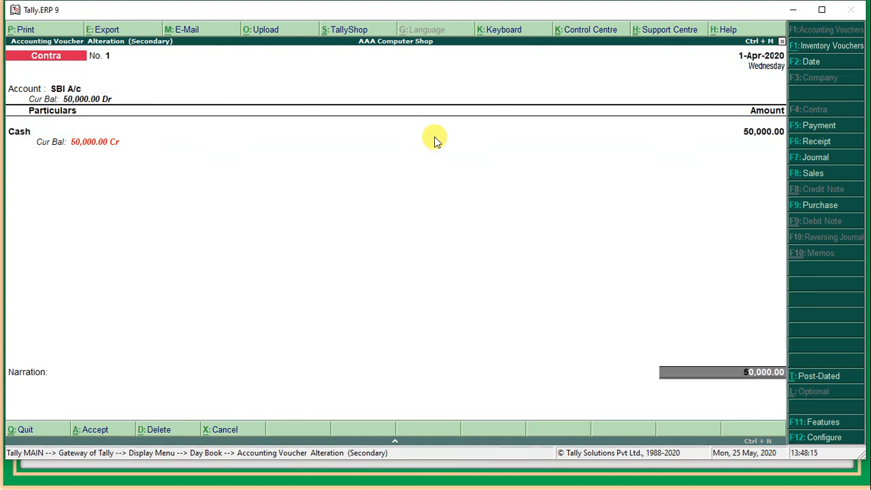
key(Return)
key(Return)
key(Return)
key(Return)
key(Return)
key(Return)
key(Return)
key(Return)
key(Return)
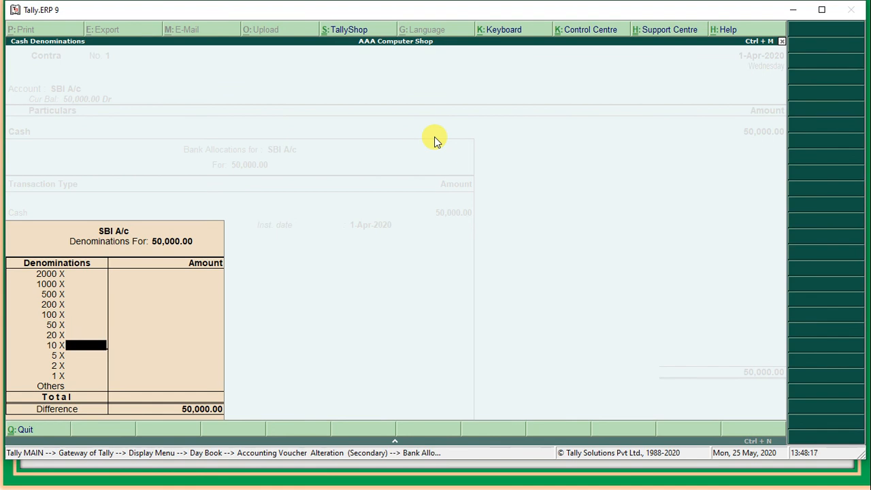
key(Escape)
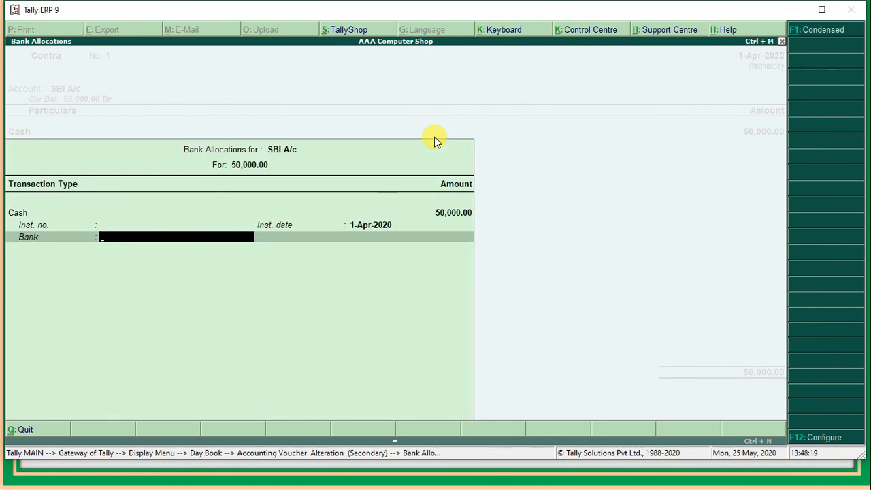
key(Return)
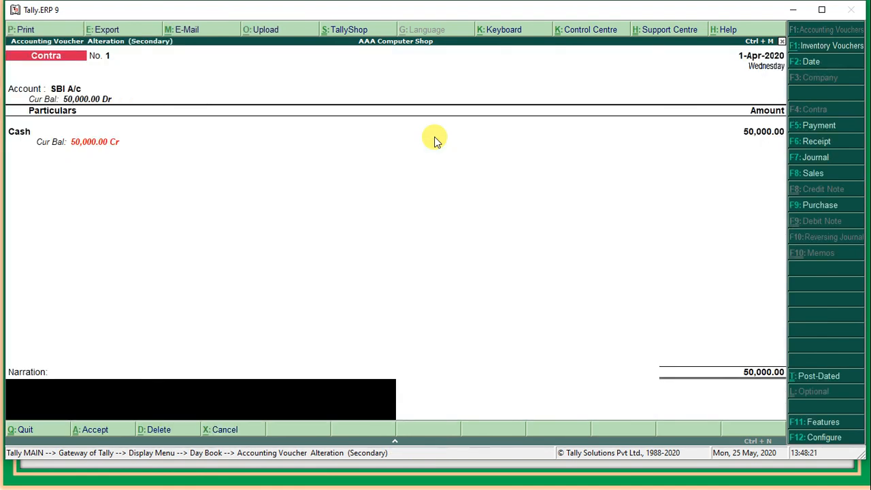
key(ctrl+a)
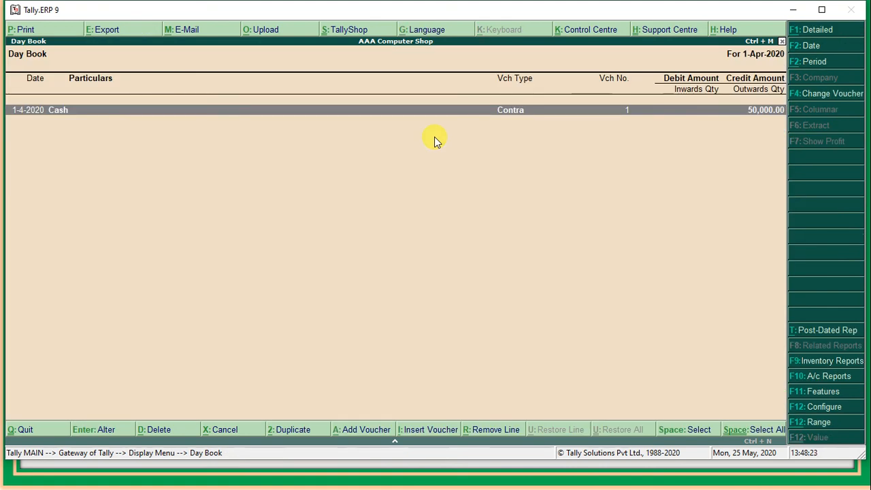
key(Escape)
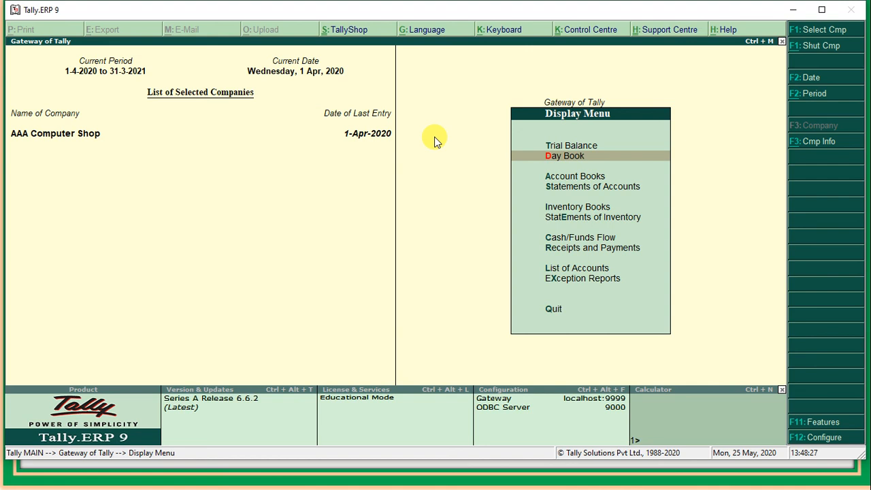
Look through the remaining report options of the Display Menu and quit it to the Gateway of Tally
key(Up)
key(Down)
key(Down)
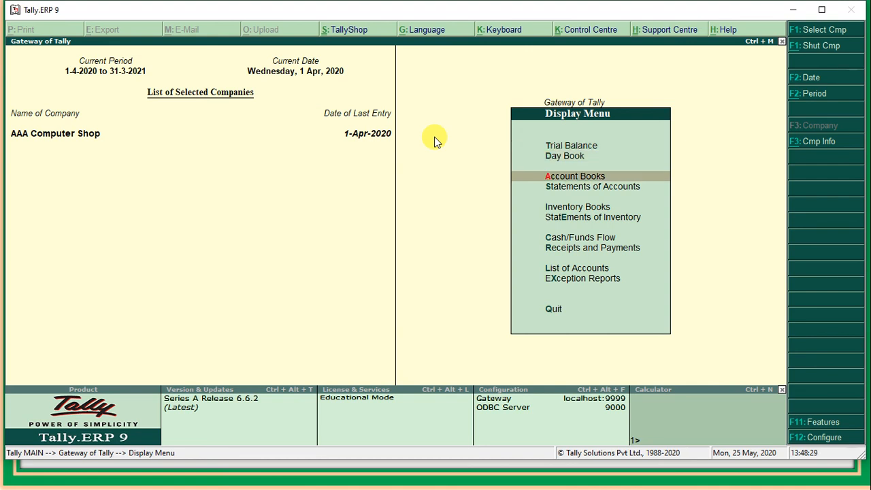
key(Down)
key(Down)
key(Down)
key(Down)
key(Down)
key(Down)
key(Down)
key(Down)
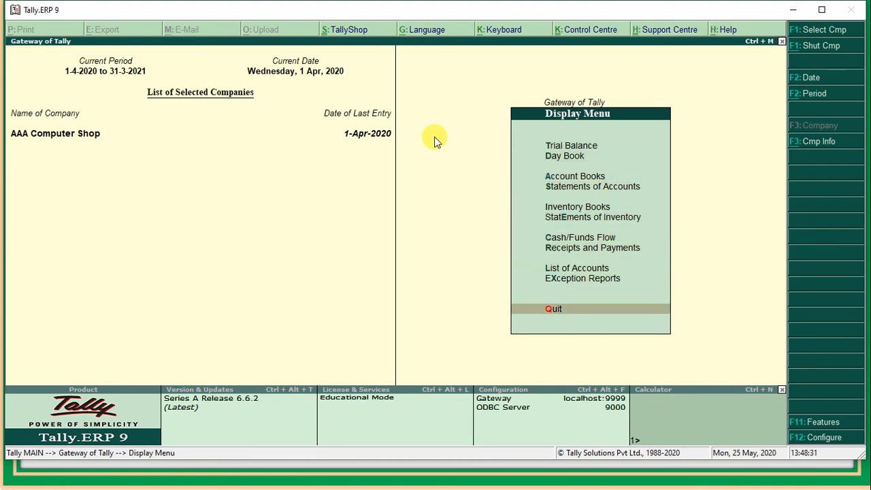
key(Return)
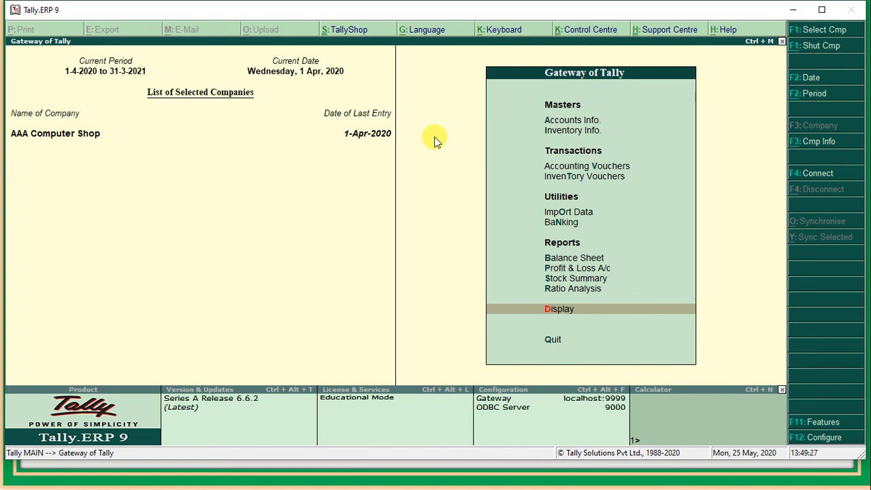
key(alt+Tab)
key(alt+Tab)
key(alt+Tab)
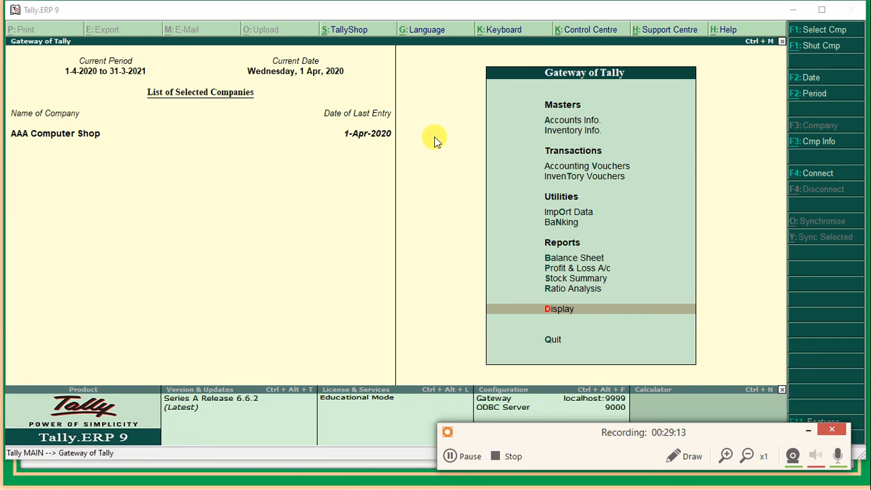
key(alt+Tab)
key(alt+Tab)
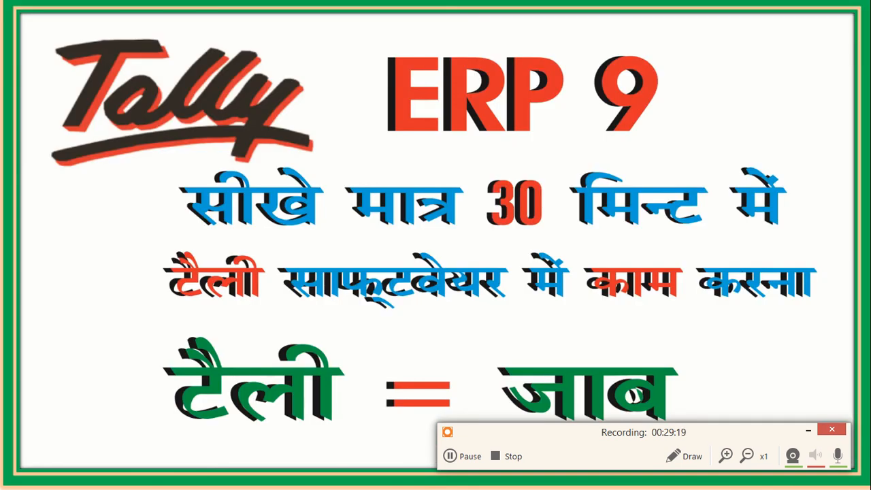
key(Right)
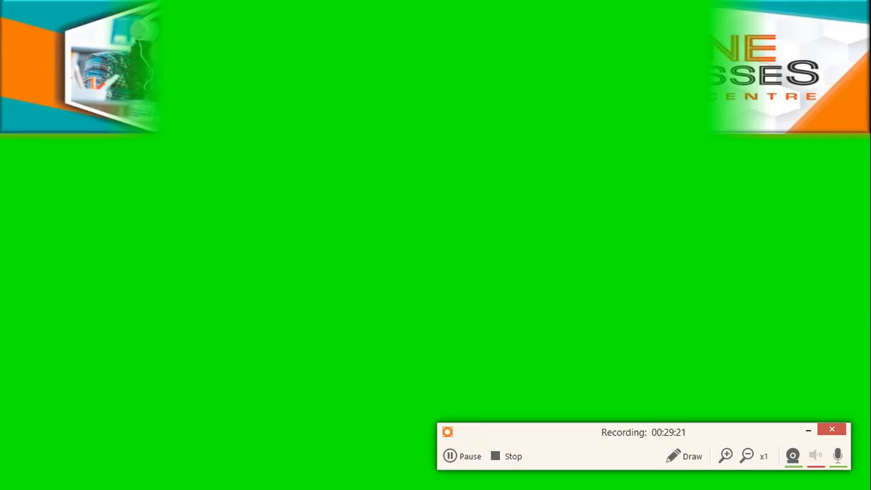